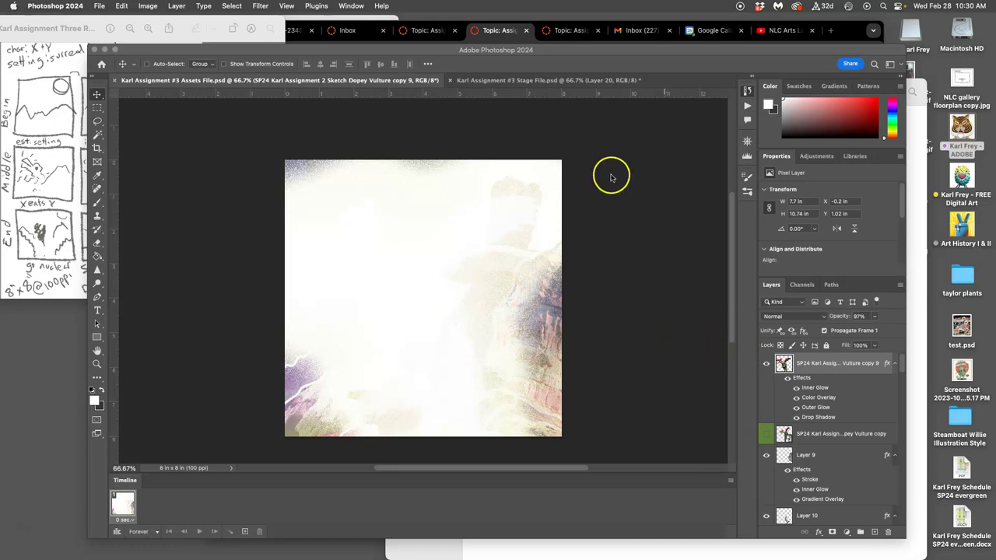
Show the History panel and view the Stage file's current artwork, returning to the Assets file
key("alt+F9")
left_click(552, 81)
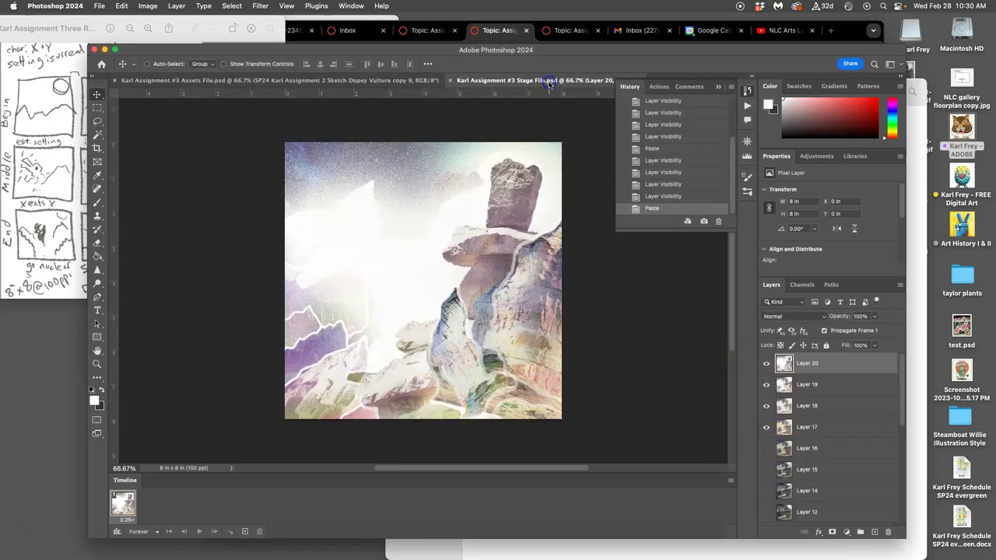
left_click(286, 82)
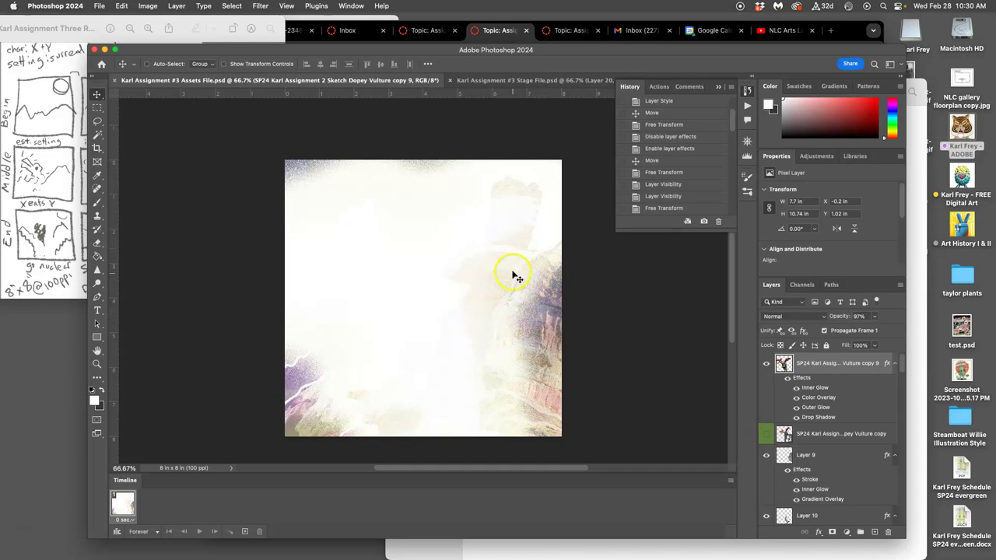
Shift the rock pieces on Layer 9 and Layer 10 outward, toward the canvas's lower right
left_click(833, 453)
left_click_drag(537, 343, 562, 349)
scroll(846, 484, "down", 1)
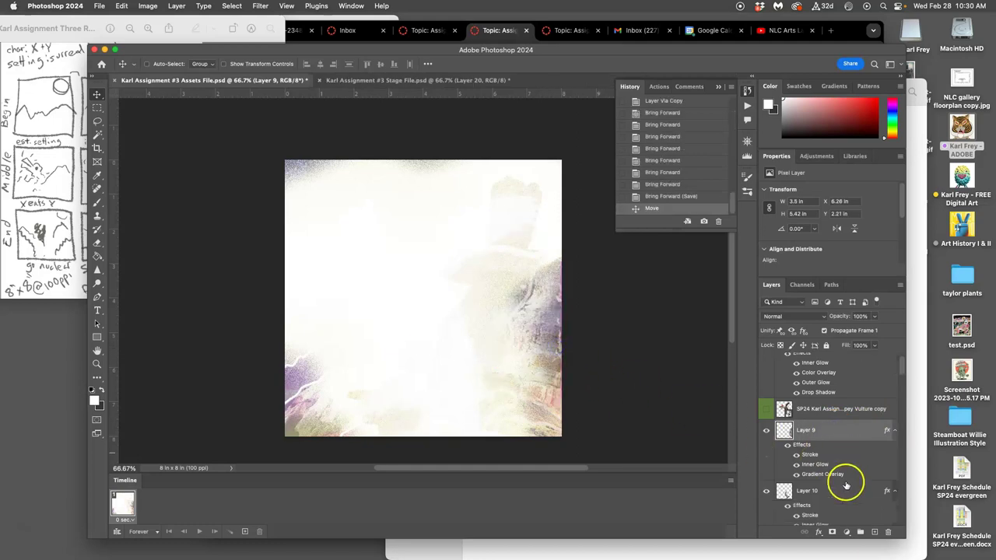
left_click(846, 487)
left_click_drag(514, 269, 528, 312)
Move Layer 11 down and left to about X 0.62 in, Y 6.47 in, and Layer 12 to about X 6.63 in, Y 7.15 in
scroll(809, 481, "down", 3)
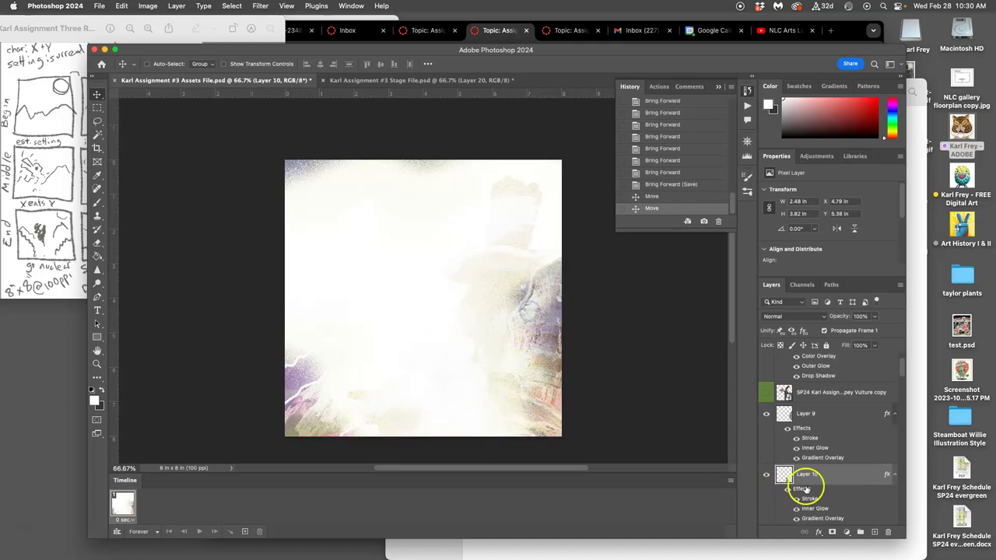
left_click(807, 481)
left_click_drag(428, 402, 400, 429)
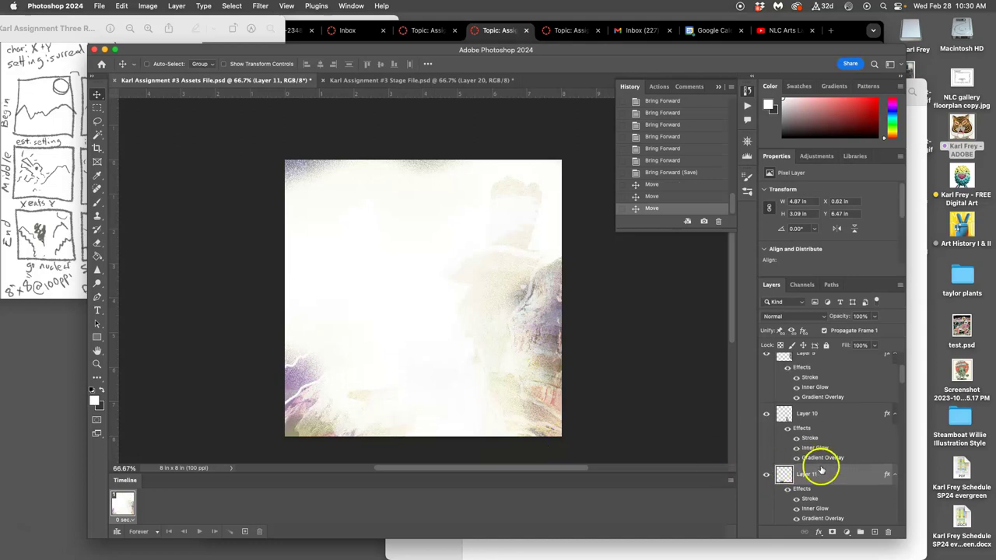
scroll(819, 472, "down", 2)
left_click(823, 502)
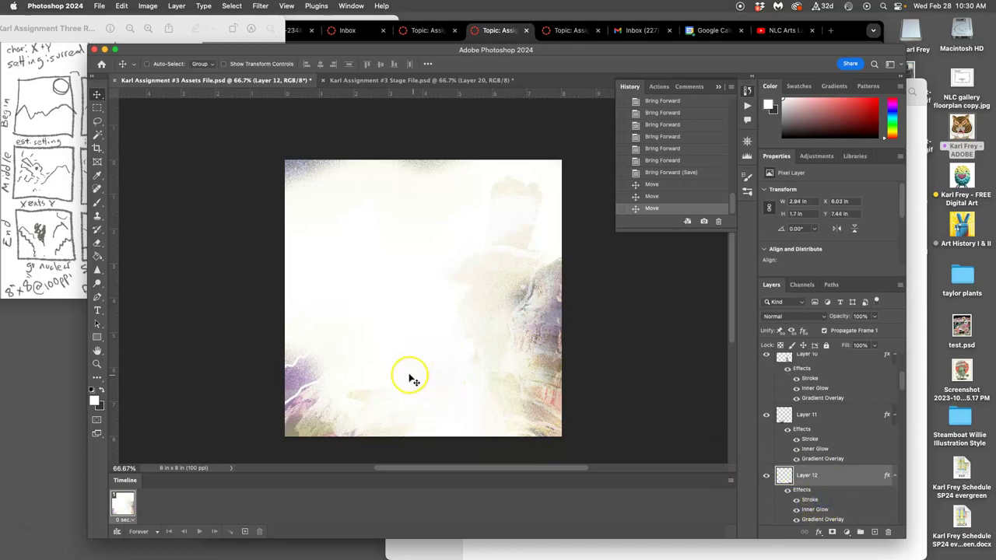
left_click_drag(377, 372, 414, 360)
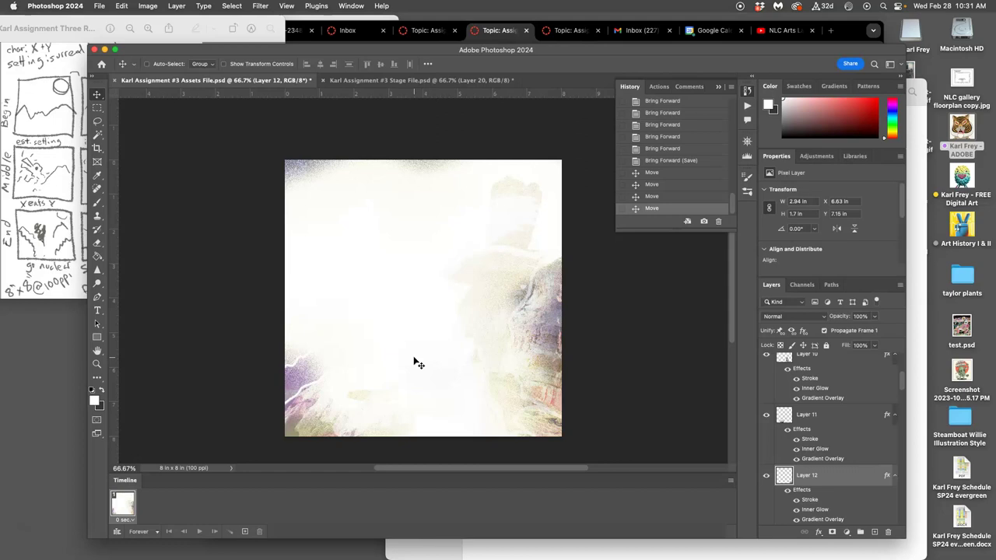
Move Layer 5 copy to the right and enlarge it with Free Transform to about 8.18 by 8.55 in
scroll(847, 445, "down", 3)
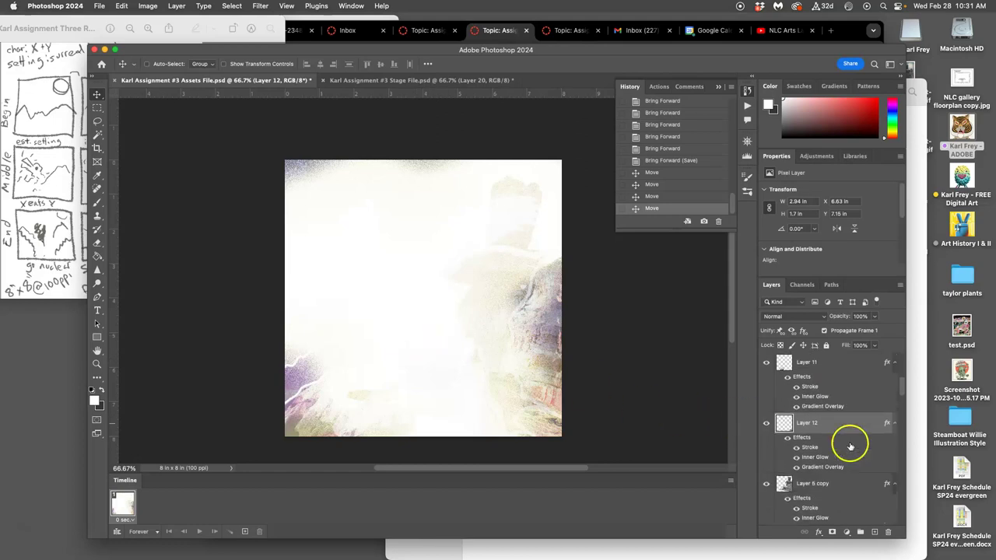
left_click(831, 436)
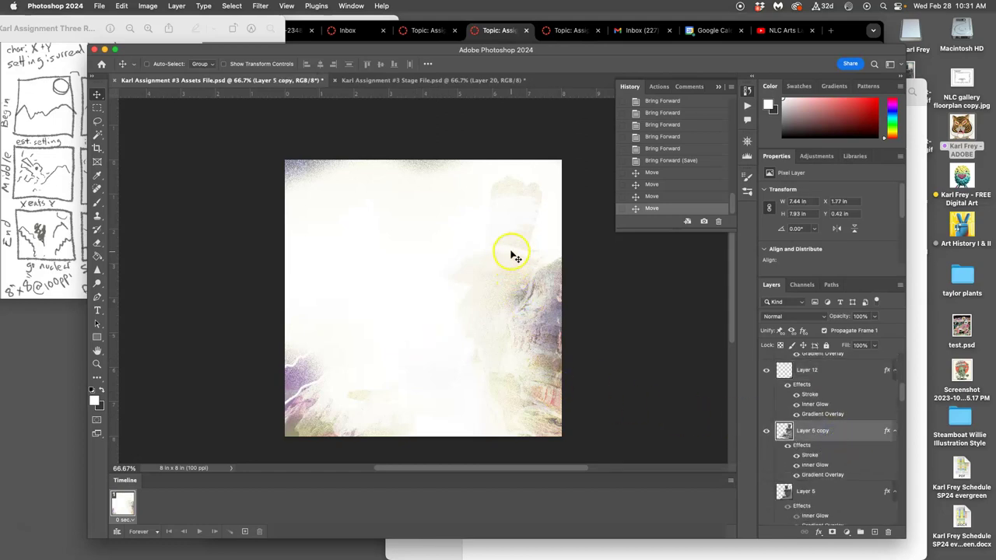
left_click_drag(527, 253, 549, 260)
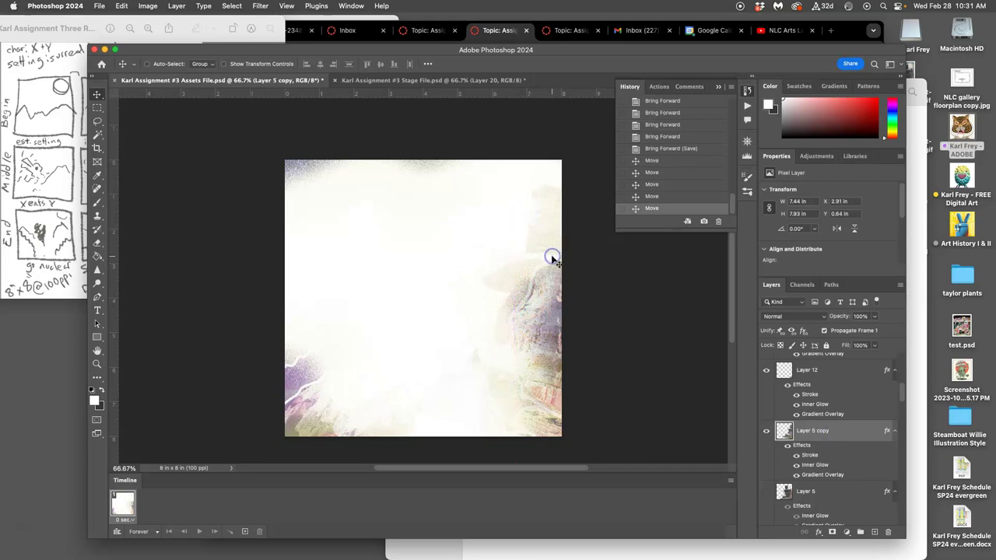
key("ctrl+t")
left_click_drag(669, 454, 660, 460)
left_click_drag(397, 168, 396, 141)
key("Return")
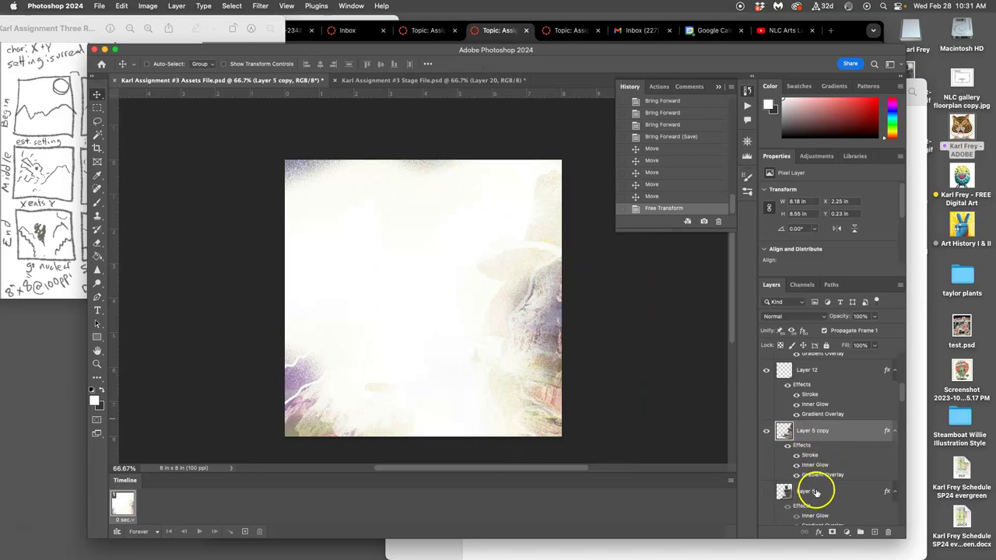
Move Layer 15 left to about X -3.18 in and Layer 14 left to about X -1.87 in
scroll(815, 491, "down", 5)
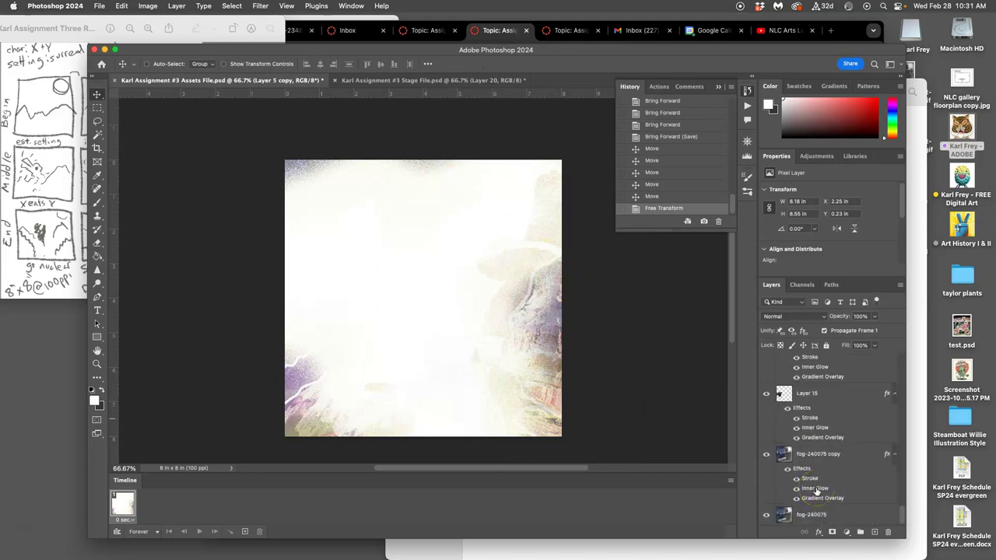
left_click(813, 395)
left_click_drag(319, 349, 275, 347)
left_click(699, 442)
scroll(807, 421, "down", 5)
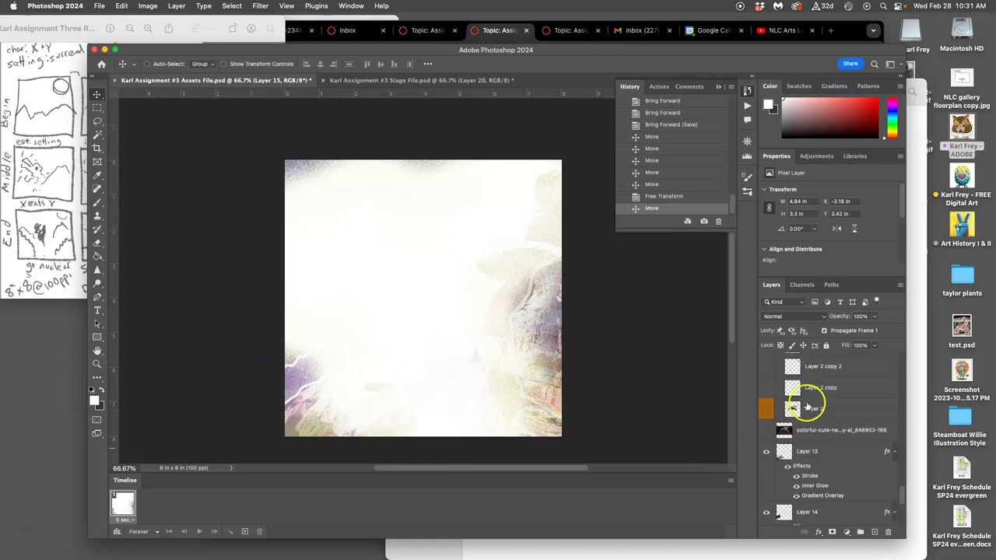
scroll(812, 430, "down", 3)
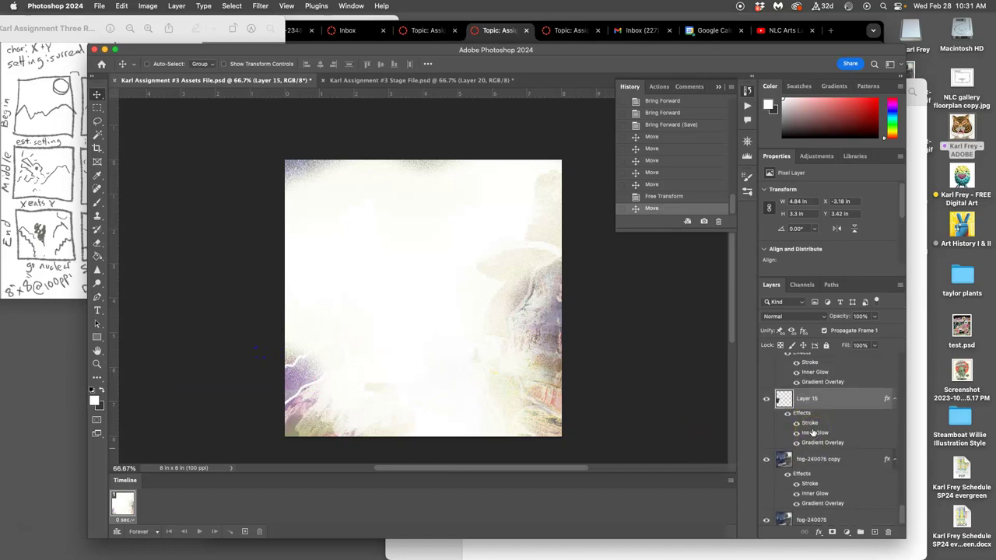
left_click(809, 399)
left_click_drag(474, 396, 293, 378)
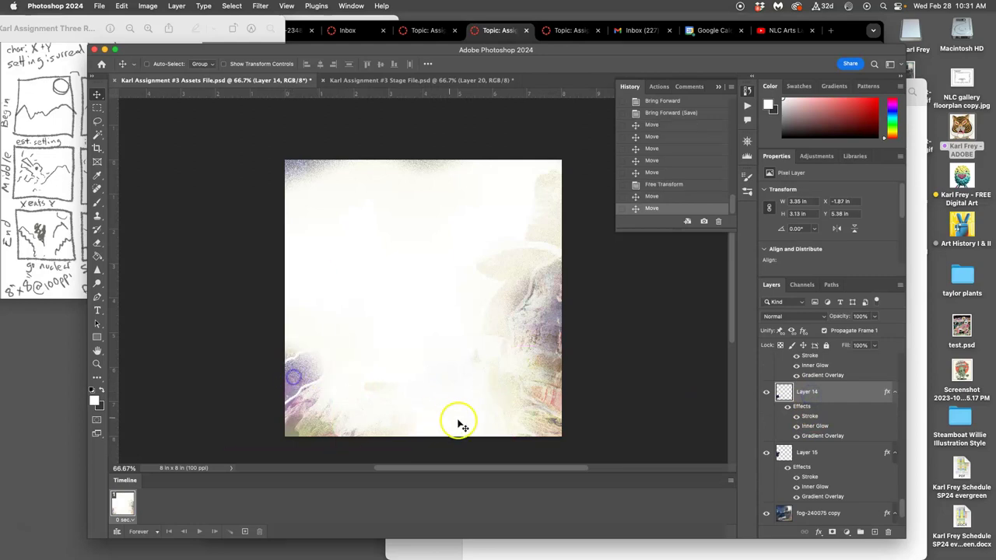
Move Layer 13 into the lower-left corner and rotate it with Free Transform, placing it at about X -1.5 in, Y 6.57 in
scroll(809, 399, "up", 2)
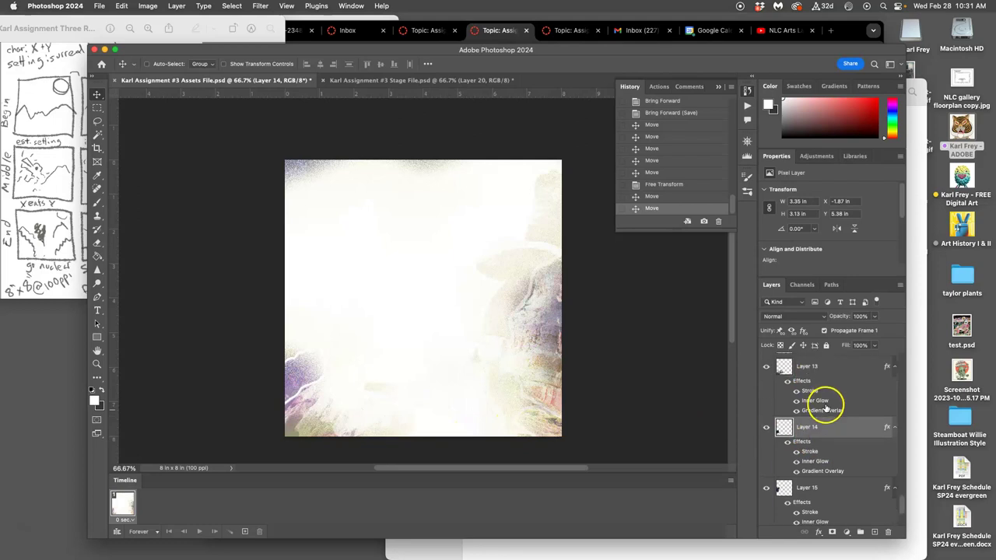
left_click(816, 372)
left_click_drag(340, 417, 292, 440)
key("ctrl+t")
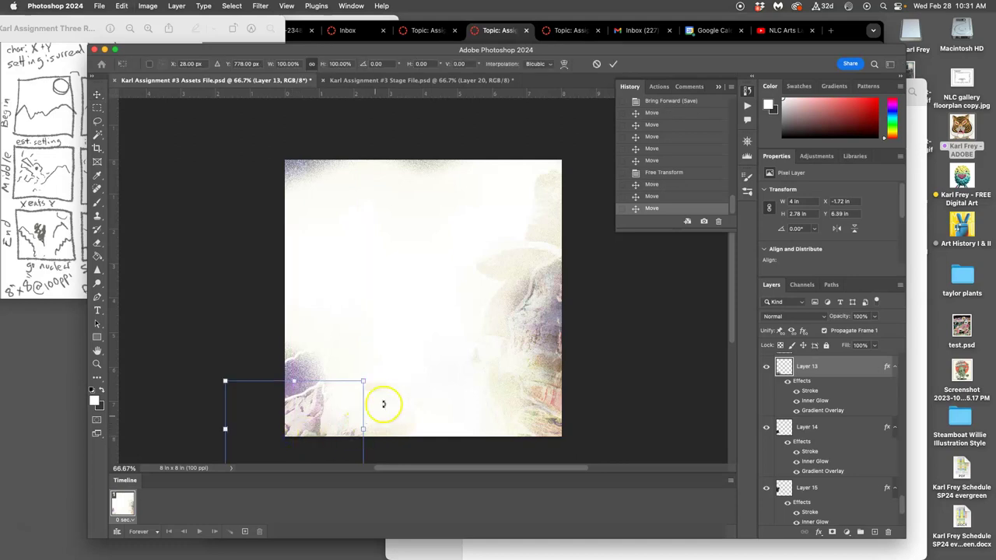
left_click_drag(389, 382, 367, 360)
left_click_drag(324, 407, 325, 418)
key("Return")
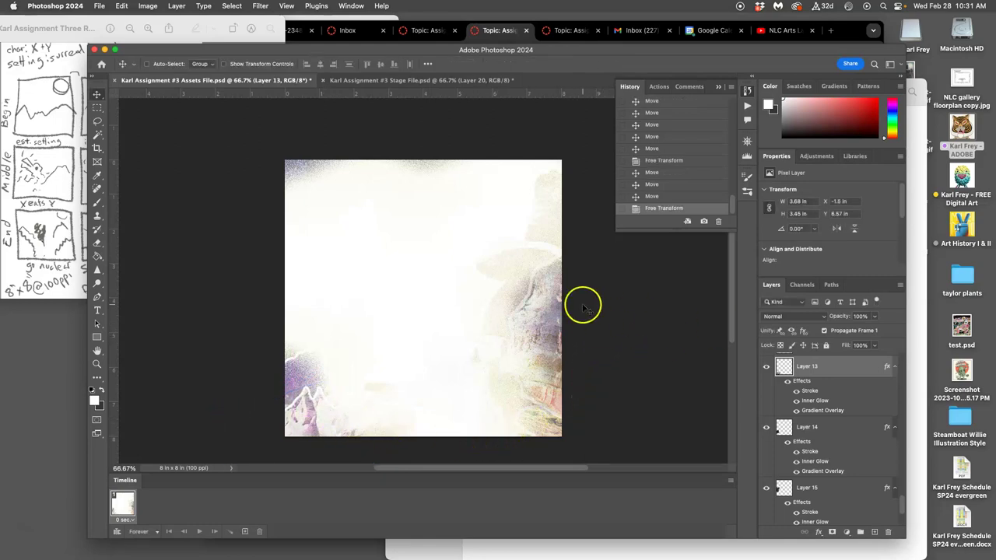
Select all layers from Vulture copy 9 down to fog-240075 and stamp them into one merged layer, keeping the originals
left_click(429, 81)
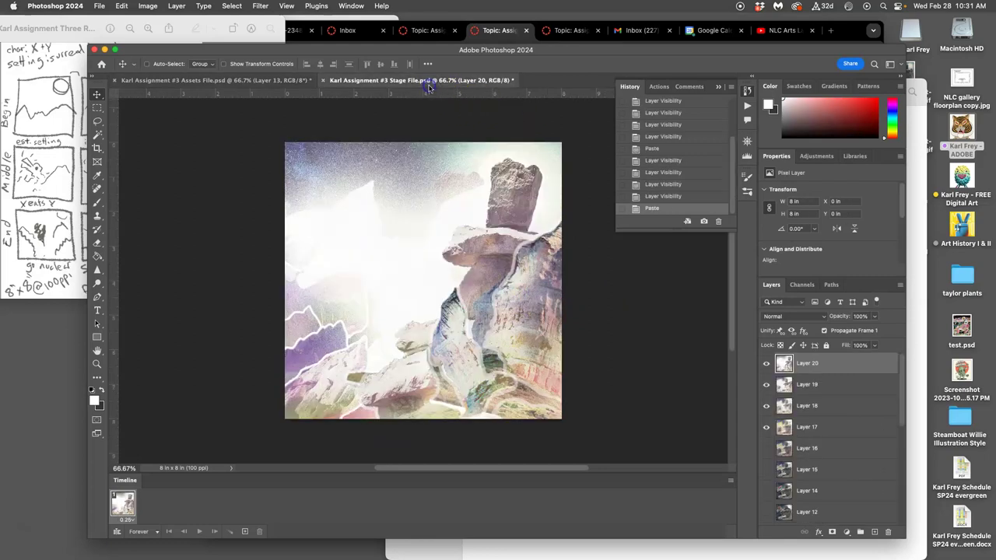
left_click(300, 81)
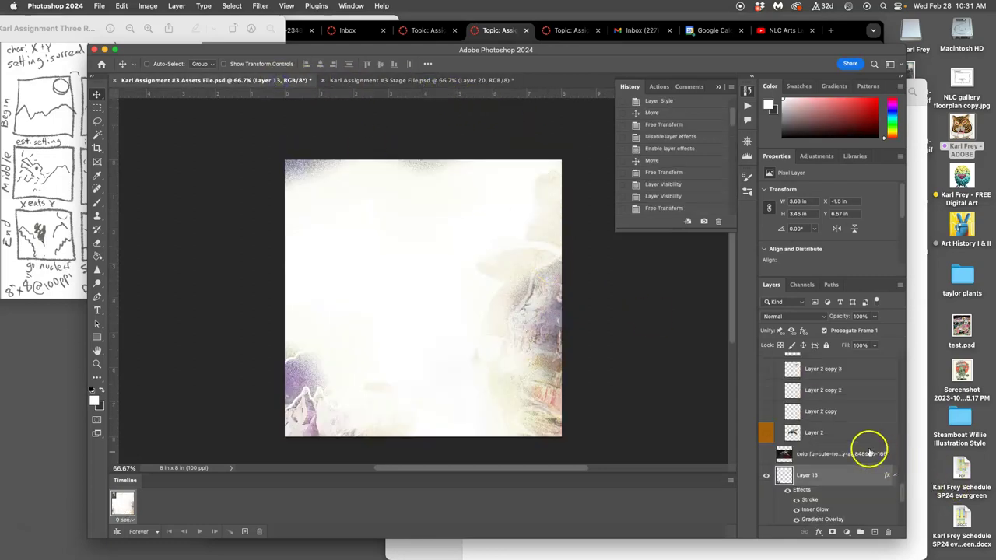
scroll(856, 436, "down", 1)
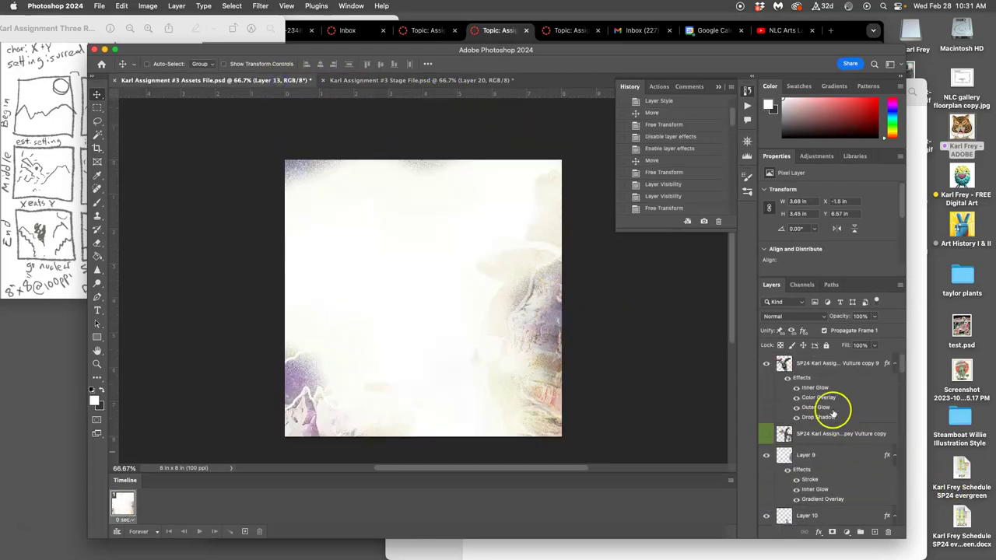
left_click(818, 366)
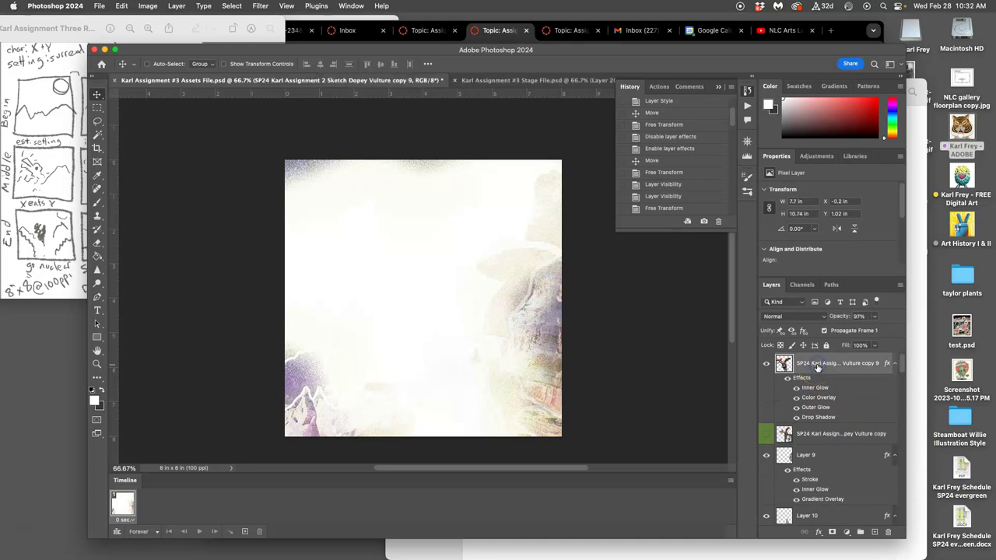
scroll(841, 416, "down", 5)
left_click(837, 515, "shift")
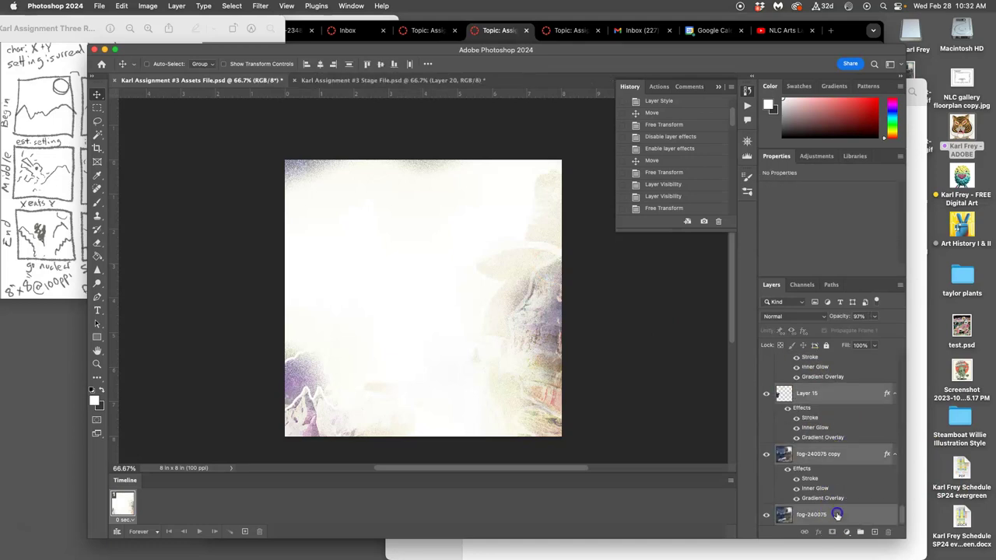
left_click(174, 6)
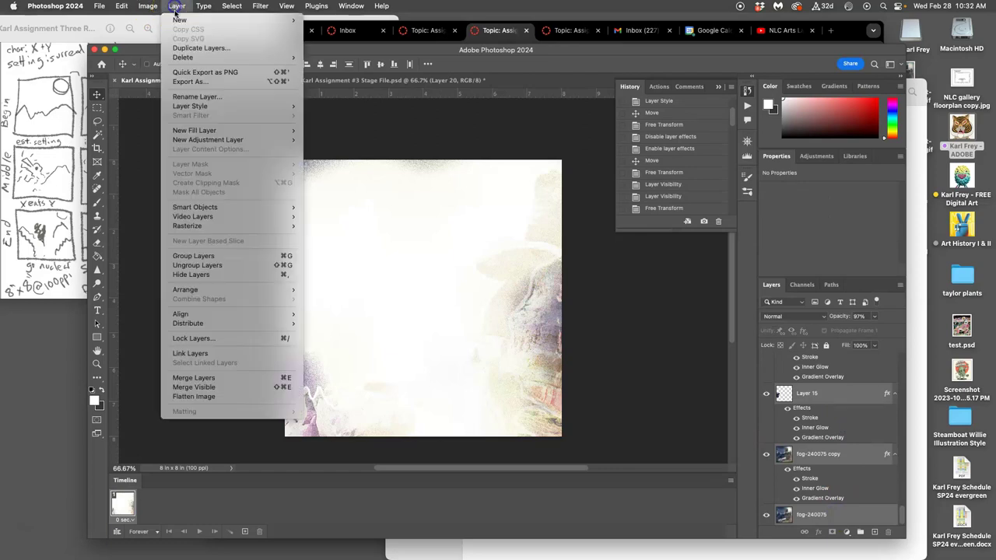
left_click(220, 379)
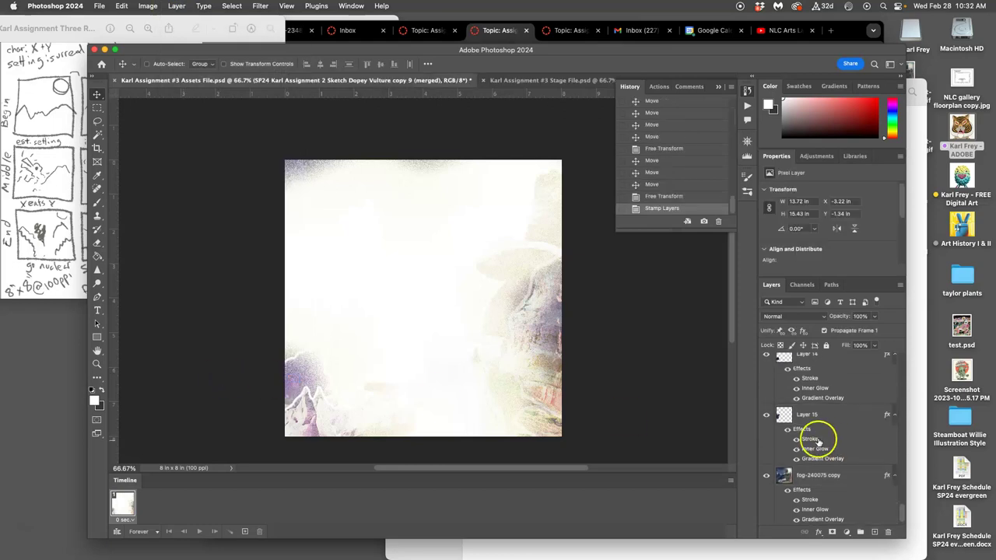
Copy the whole canvas of the merged layer and paste it into the Stage file as a new top layer
scroll(818, 444, "up", 5)
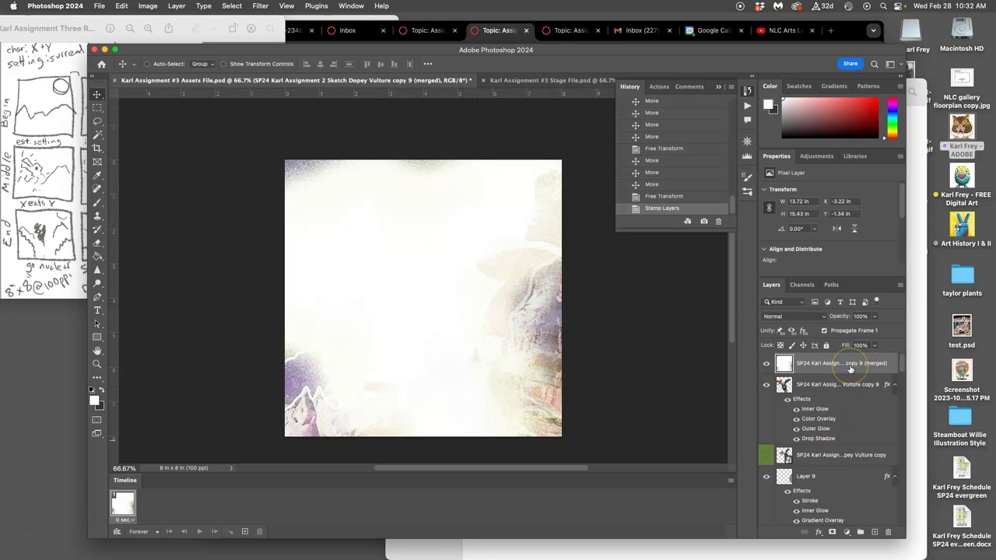
key("super+a")
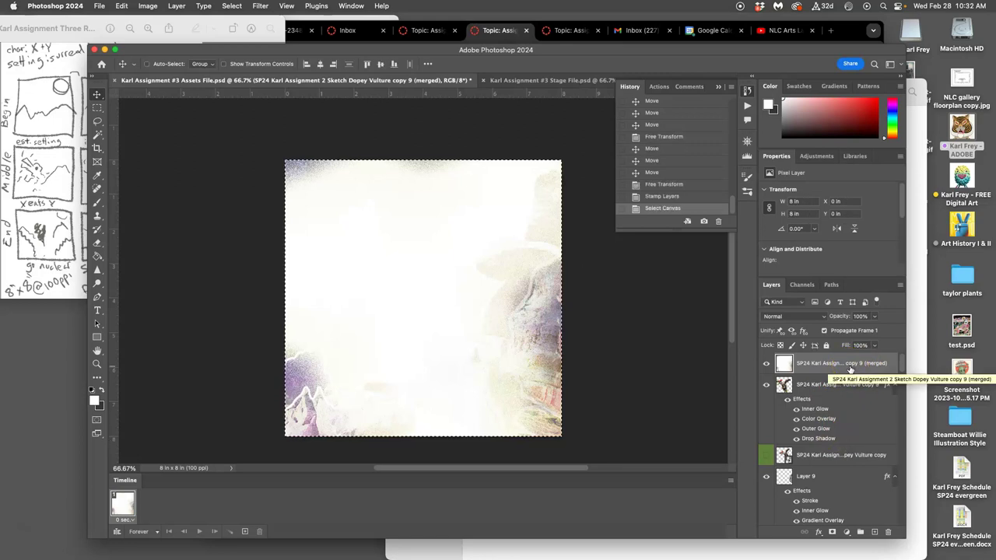
key("super+c")
left_click(545, 80)
key("super+v")
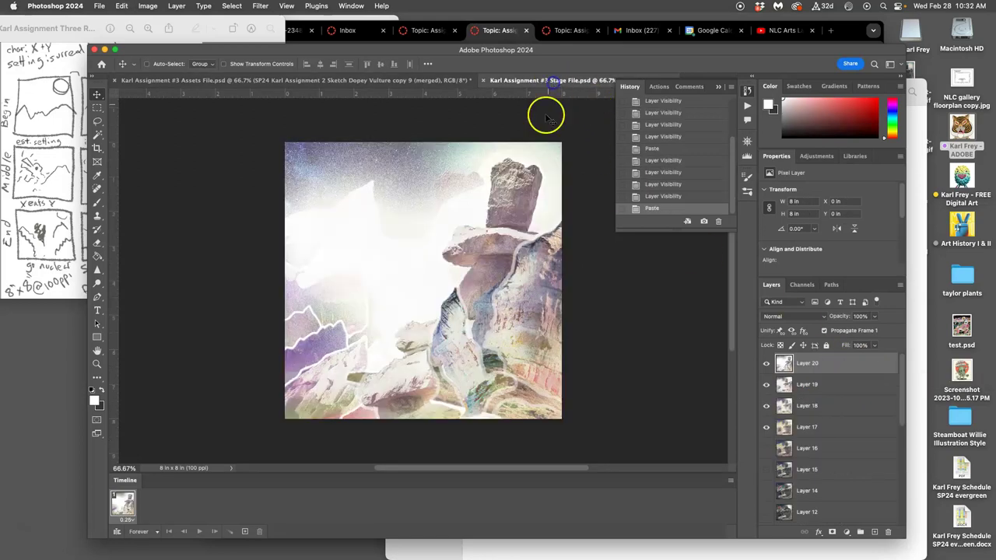
key("super+v")
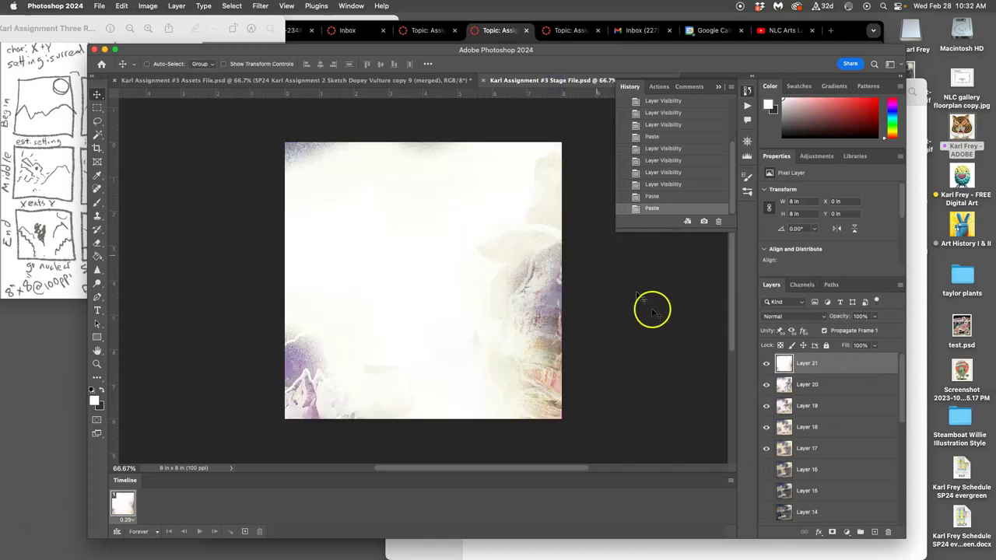
Deselect the canvas in the Assets file and delete the merged layer
left_click(302, 86)
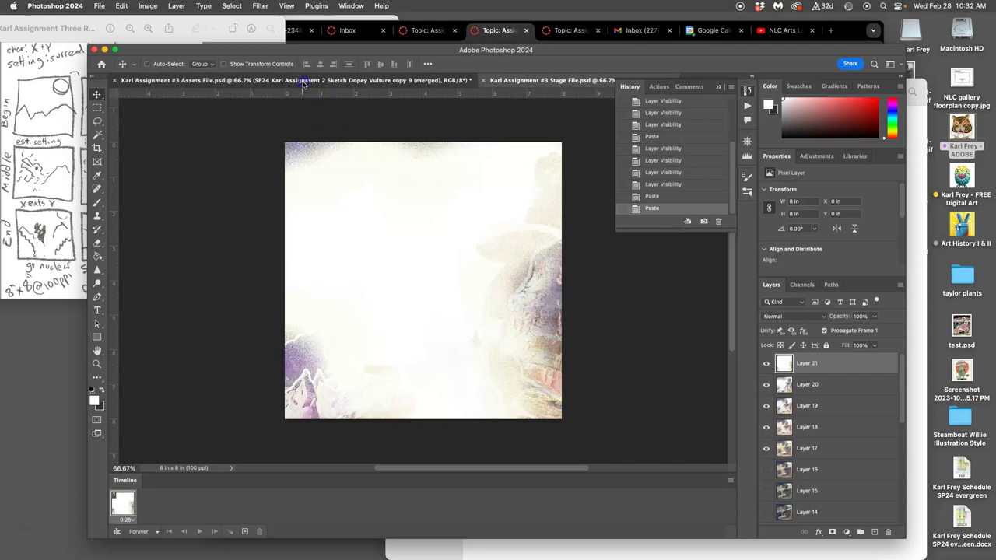
left_click(361, 176)
left_click(846, 357)
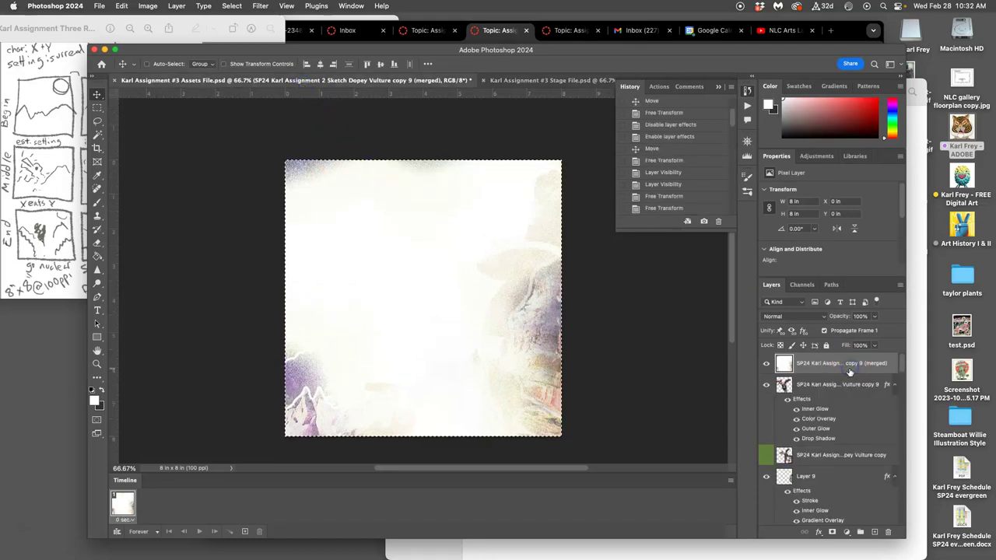
key("ctrl+d")
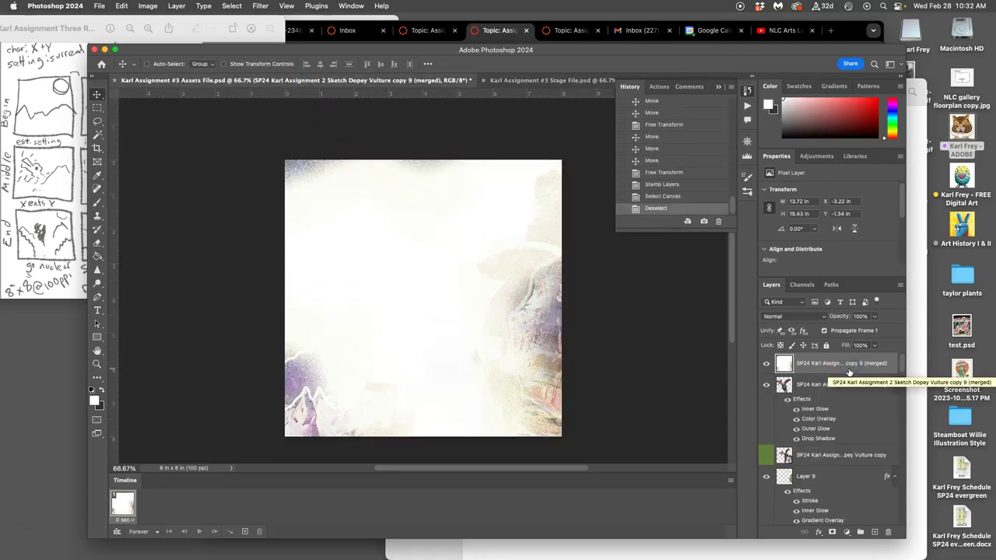
key("Delete")
left_click(839, 371)
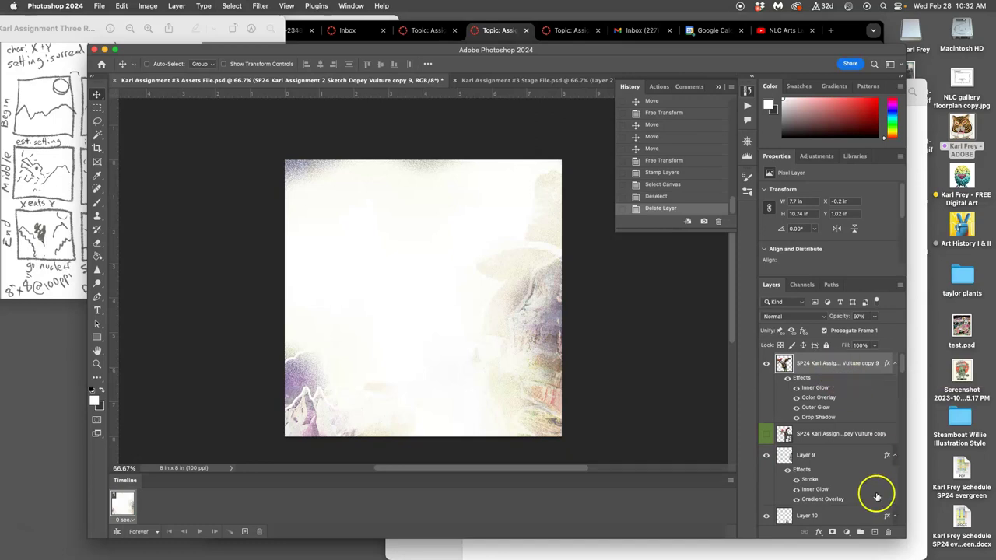
Add a new layer at the top of the Assets file and fill it with white at 100% opacity
left_click(875, 532)
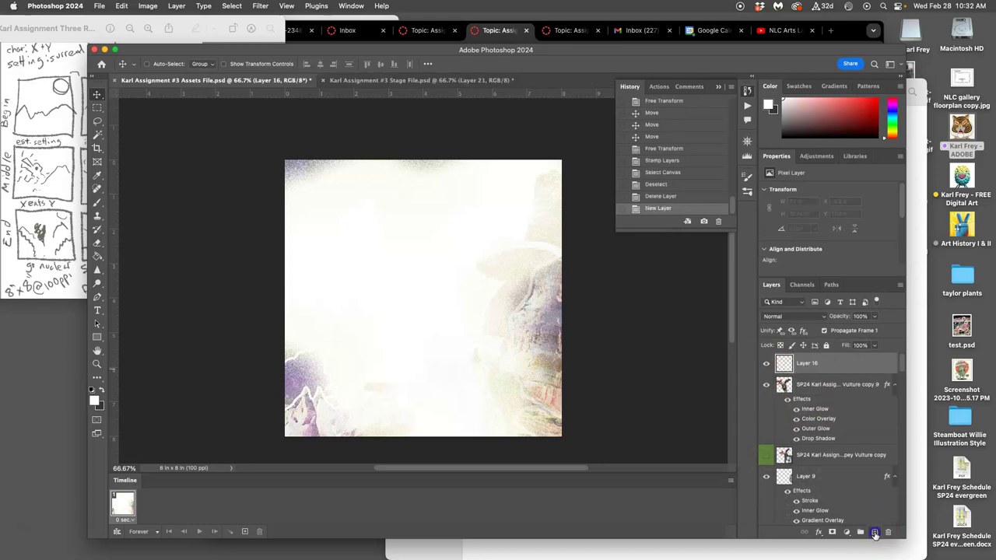
left_click(122, 6)
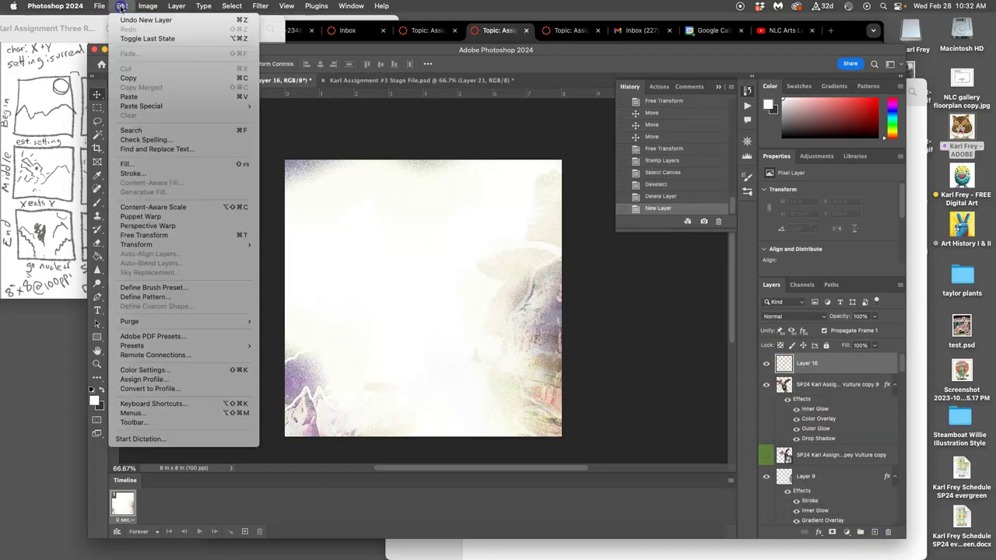
left_click(130, 163)
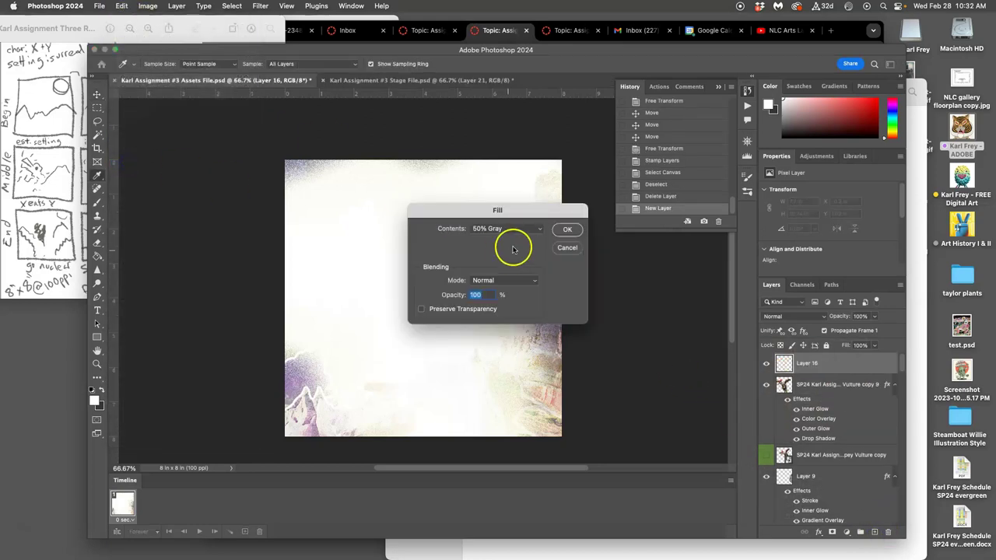
left_click(523, 229)
left_click(517, 239)
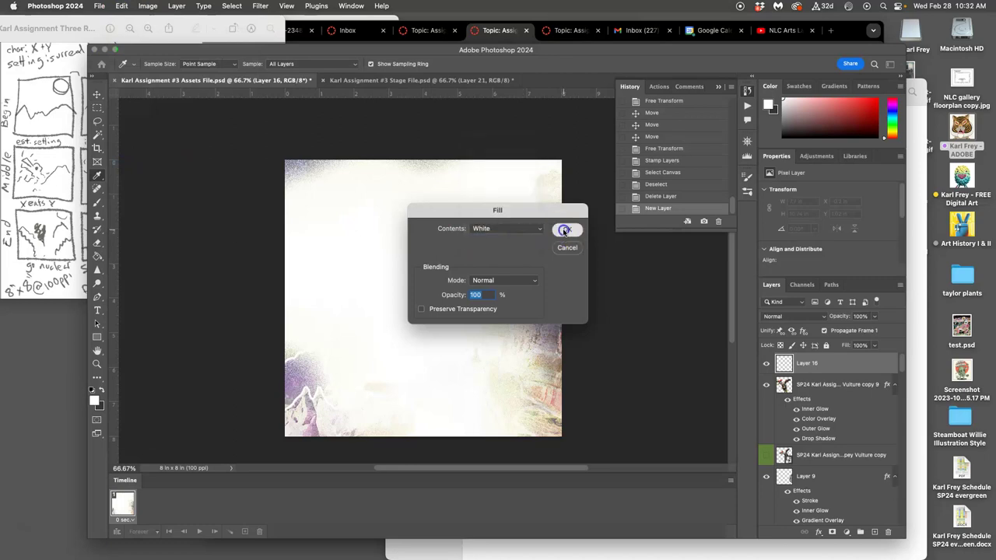
left_click(567, 230)
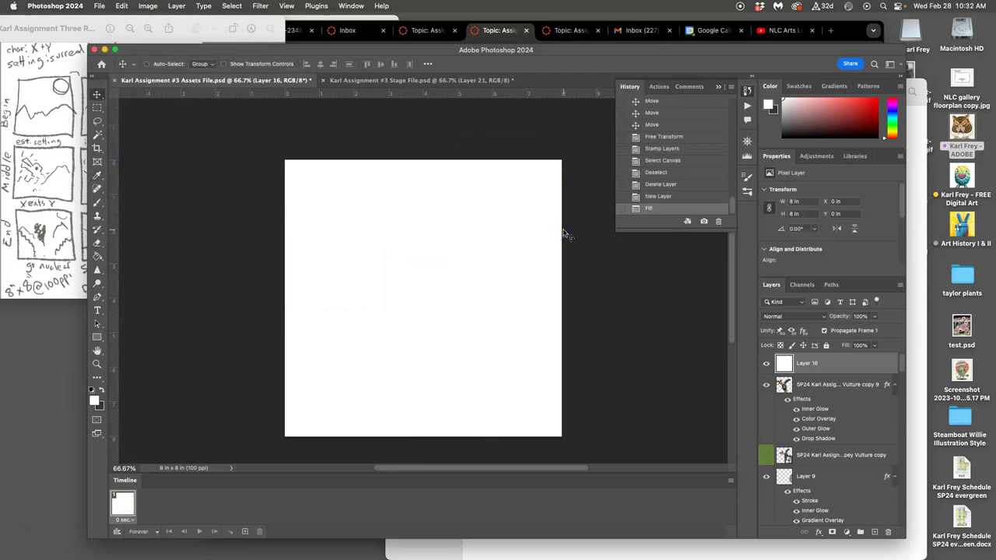
Lower the opacity of the white-filled Layer 16 to 89% so the landscape shows faintly through
left_click(875, 321)
left_click(875, 330)
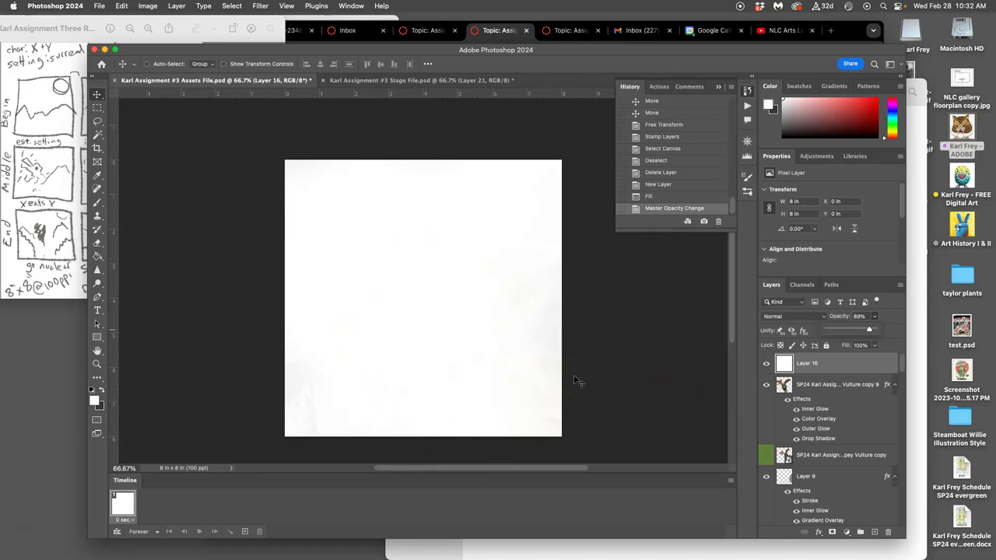
left_click_drag(585, 355, 534, 354)
left_click_drag(649, 394, 702, 379)
Select all layers from Layer 16 down to fog-240075 and stamp them into one merged layer, keeping the originals
left_click(851, 365)
left_click_drag(855, 415, 268, 95)
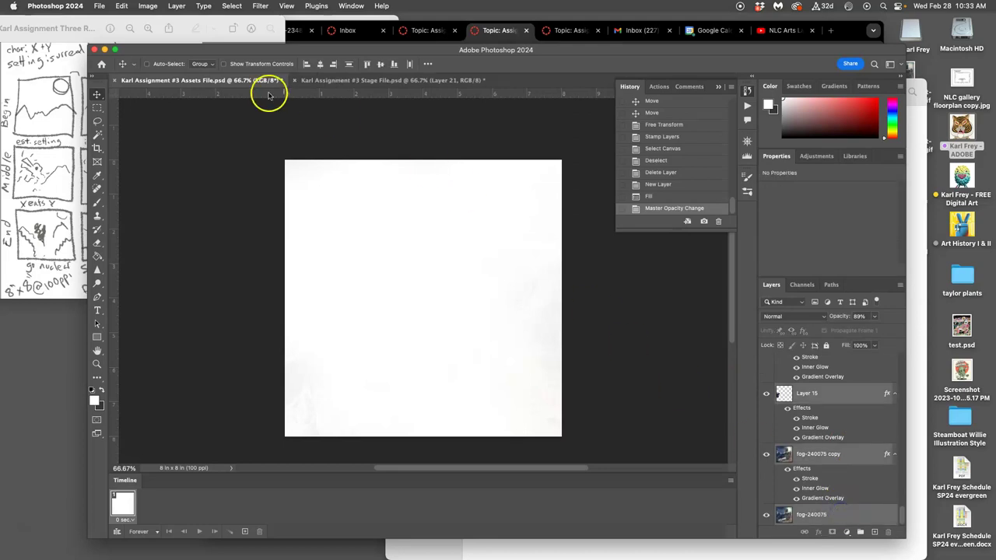
left_click(177, 7)
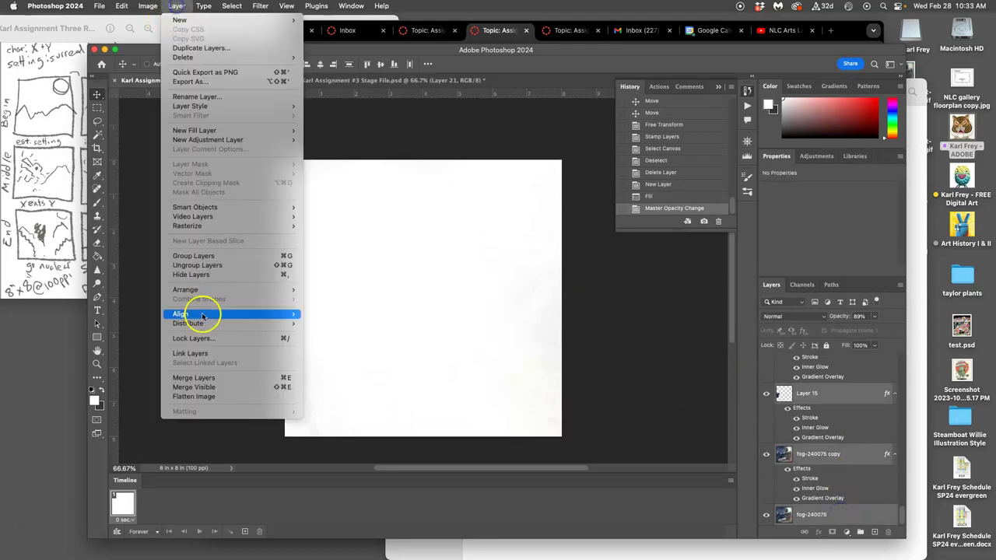
left_click(200, 382)
key("super+alt+e")
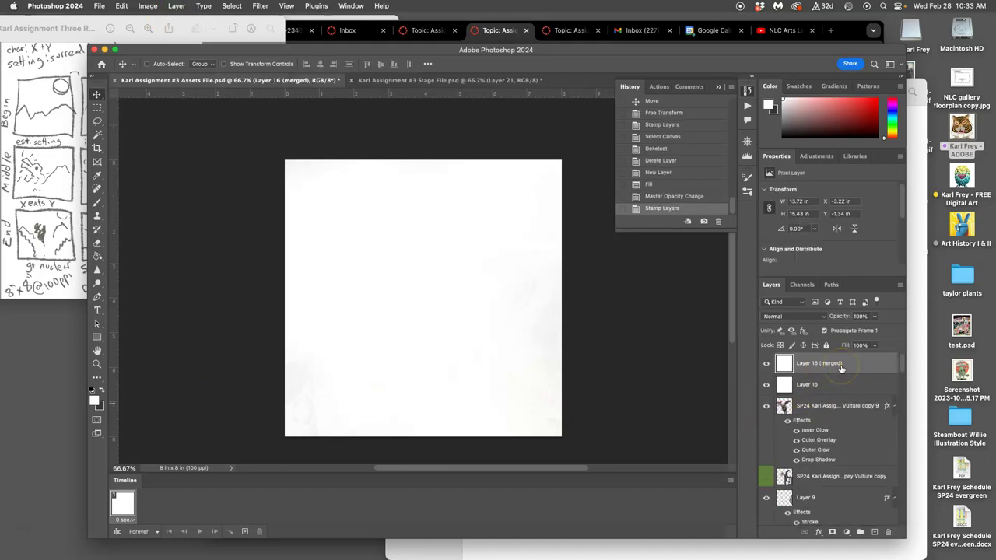
Copy the merged near-white image's whole canvas, paste it into the Stage file as a new top layer, and save the file
key("super+a")
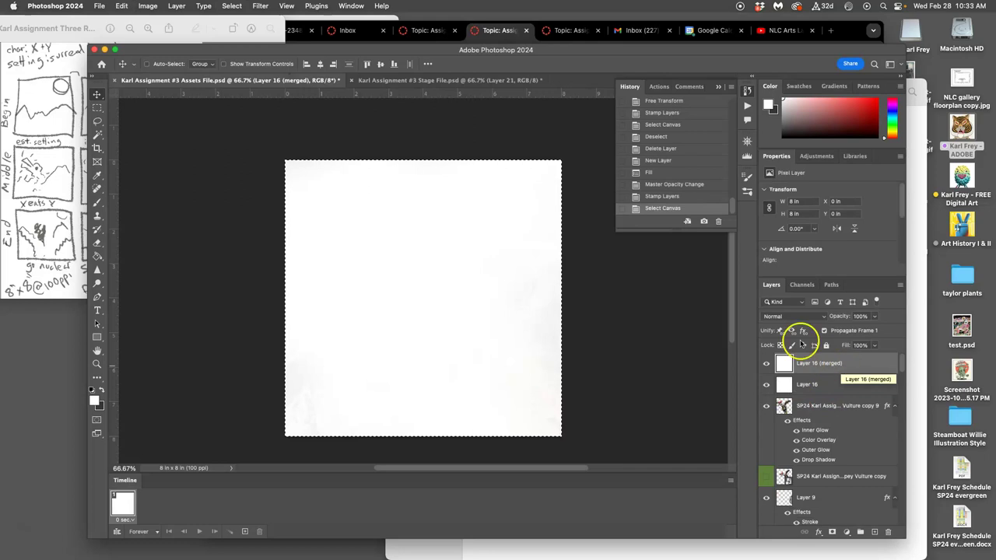
left_click(450, 81)
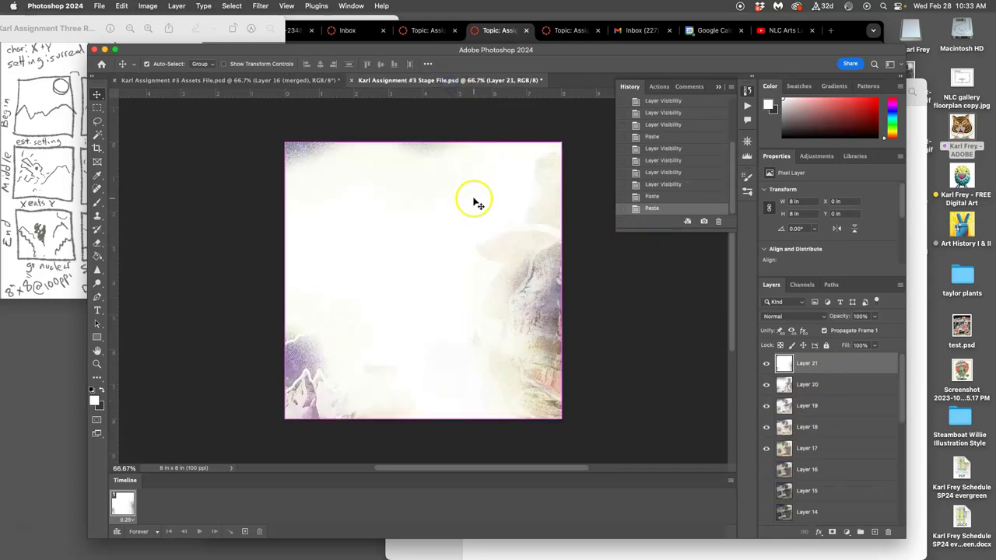
key("super+v")
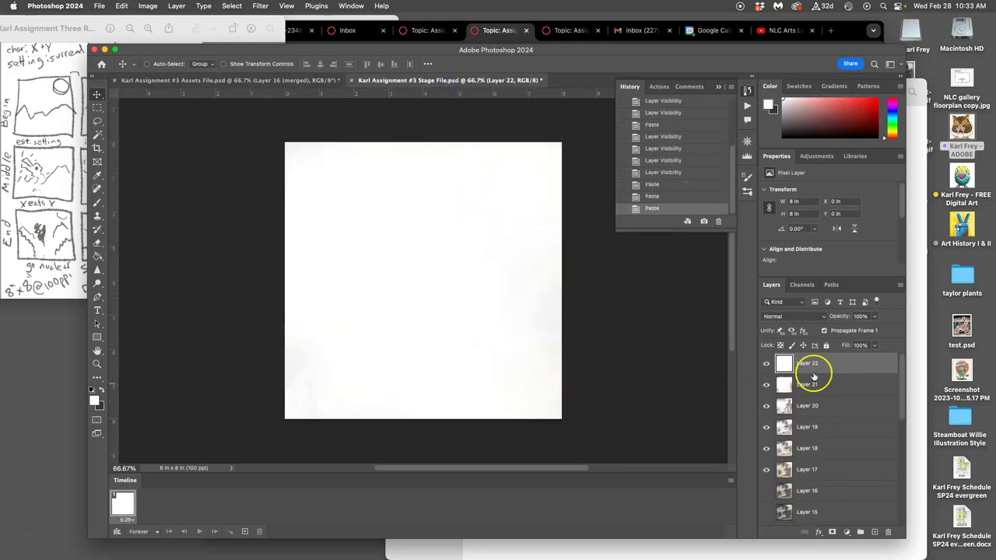
scroll(814, 377, "down", 5)
scroll(814, 379, "up", 5)
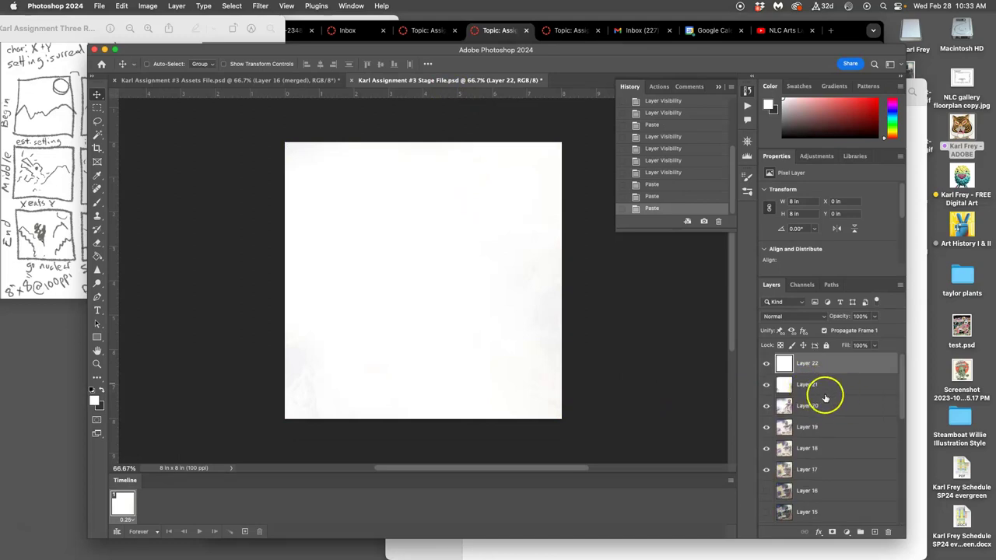
key("super+s")
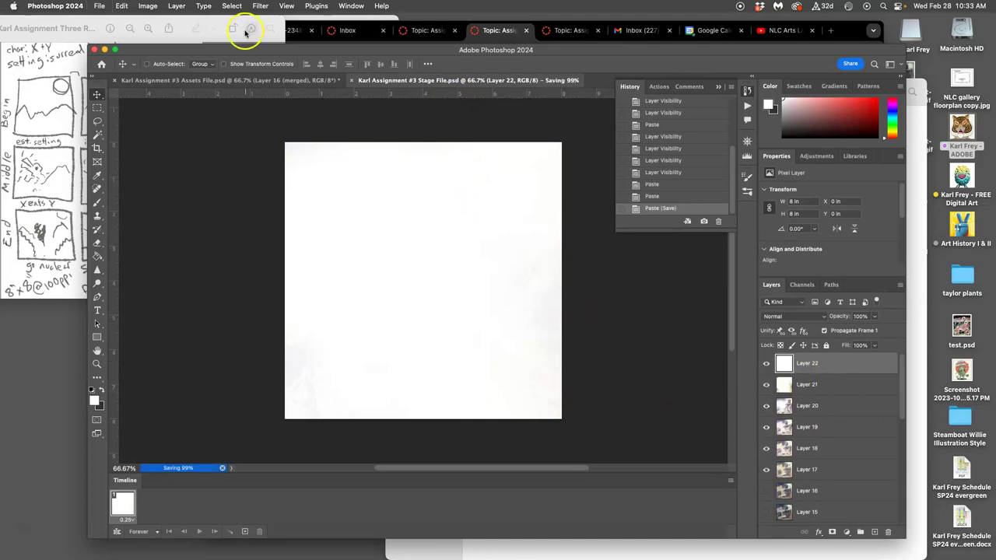
Deselect the canvas in the Assets file, delete the Layer 16 merged copy, and save the file
left_click(246, 80)
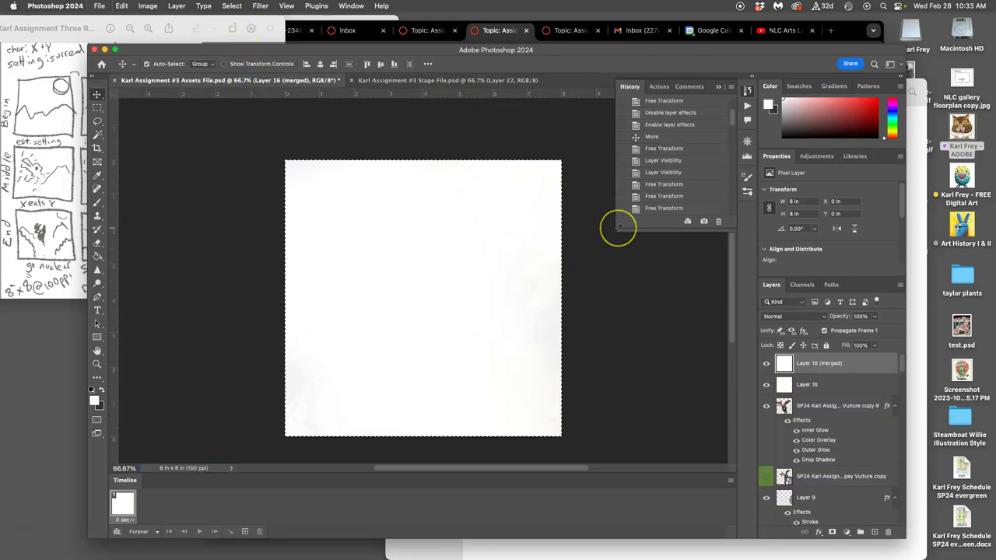
key("BackSpace")
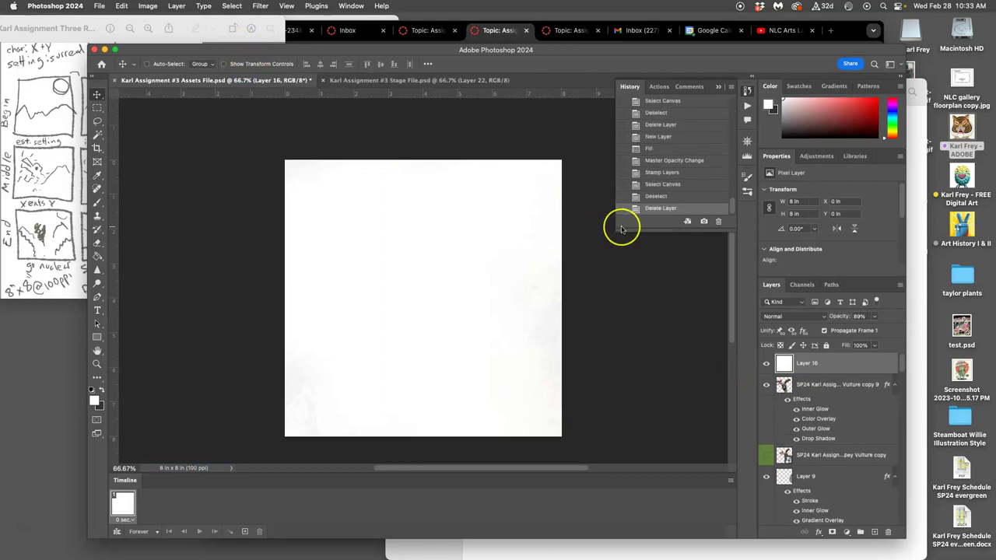
key("super+s")
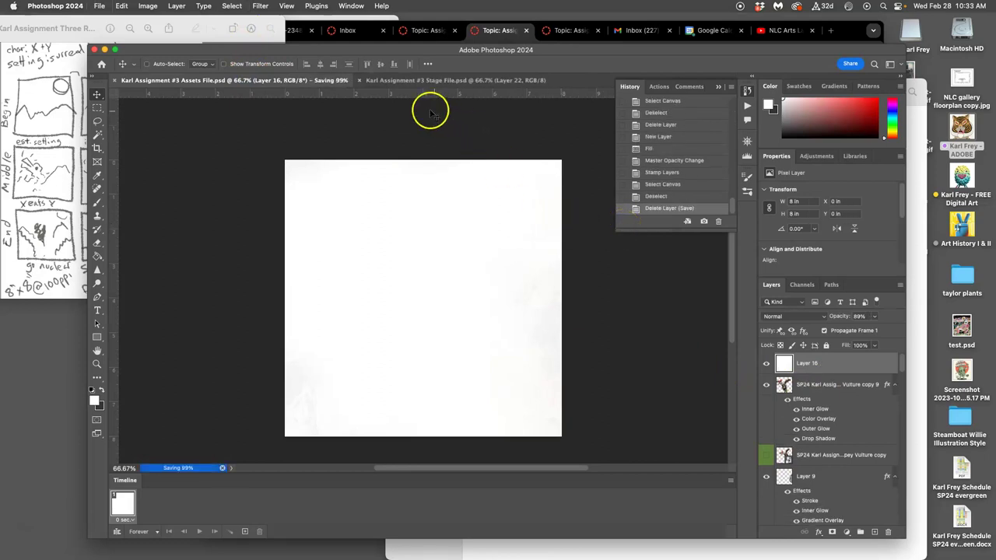
Check the Stage file's image dimensions and resolution without changing them
left_click(401, 80)
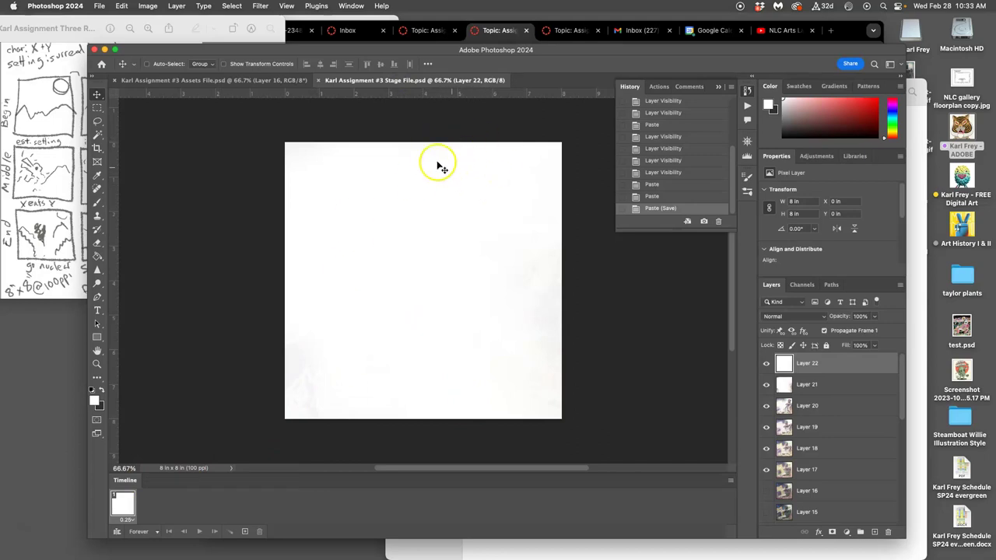
left_click(100, 6)
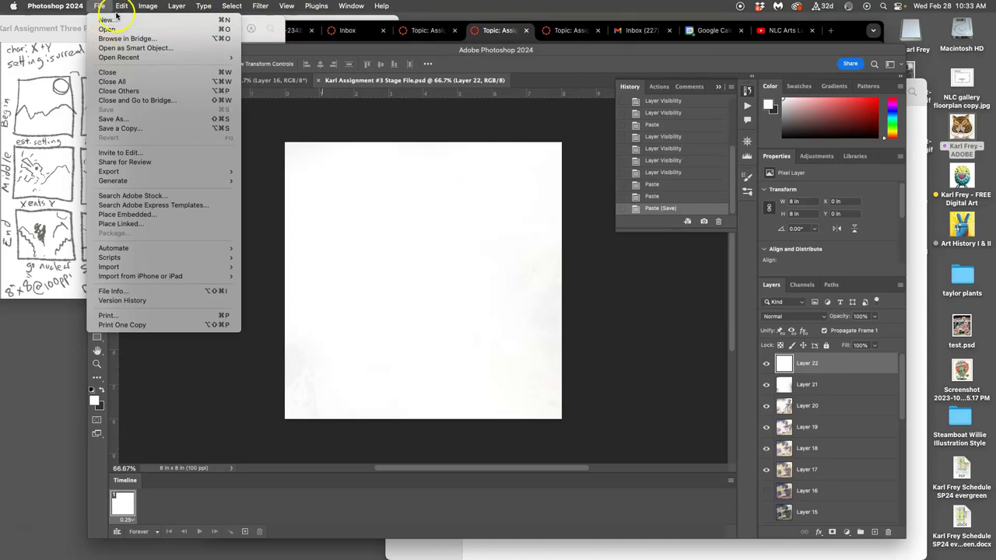
mouse_move(147, 6)
left_click(158, 81)
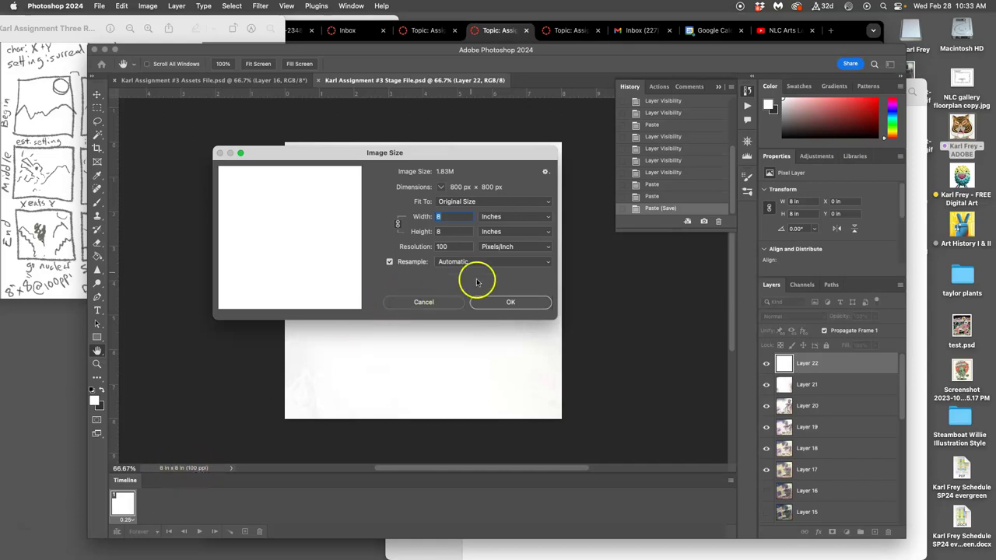
left_click(507, 302)
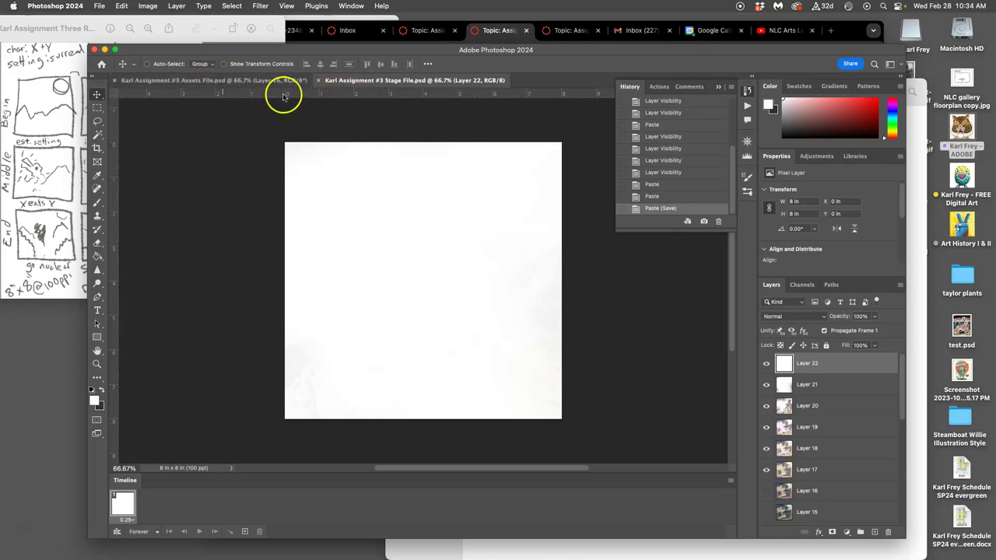
Toggle the rulers off and on in the Stage file, leaving them displayed
key("super+r")
key("super+r")
key("super+r")
key("super+r")
key("super+r")
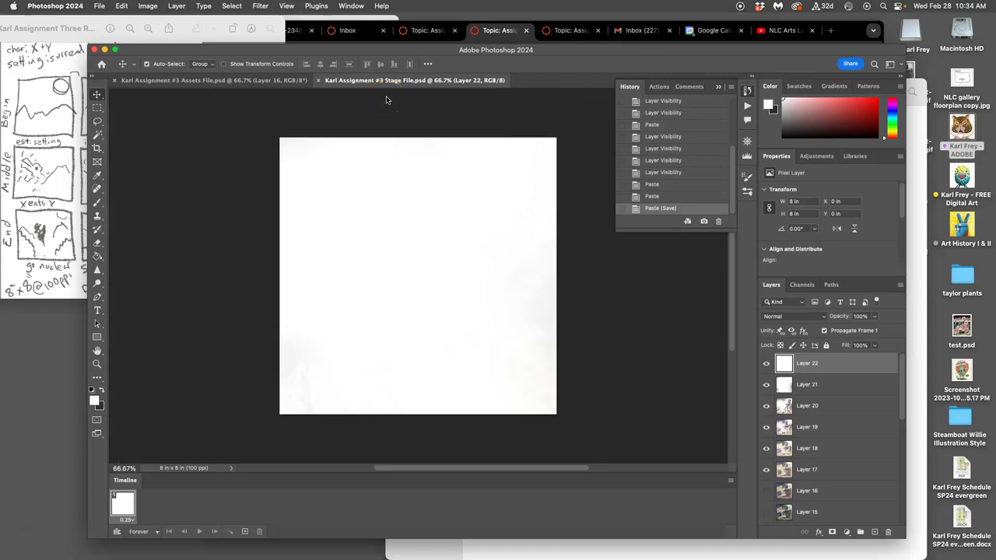
key("super+r")
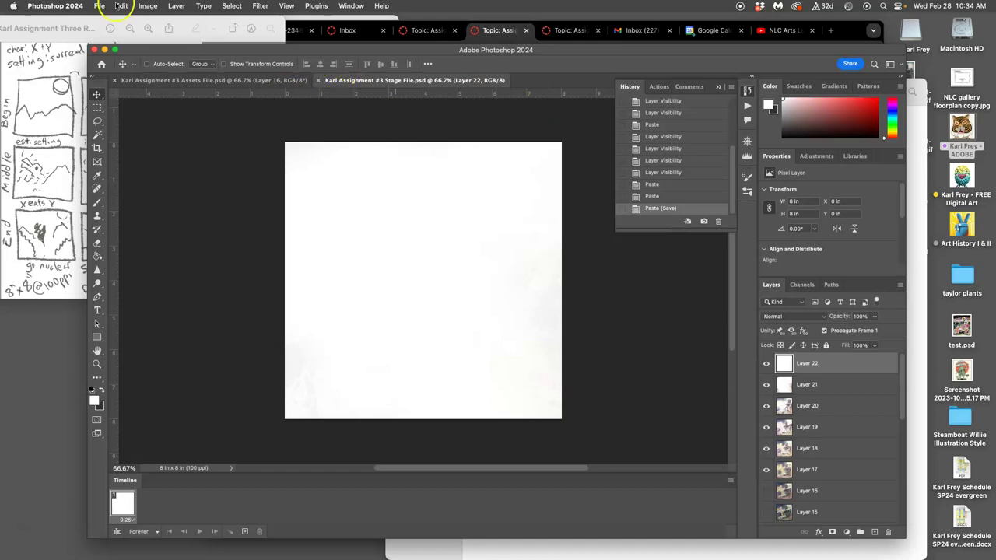
Try pixels as the ruler units in the preferences, then set the rulers back to inches and accept
left_click(71, 6)
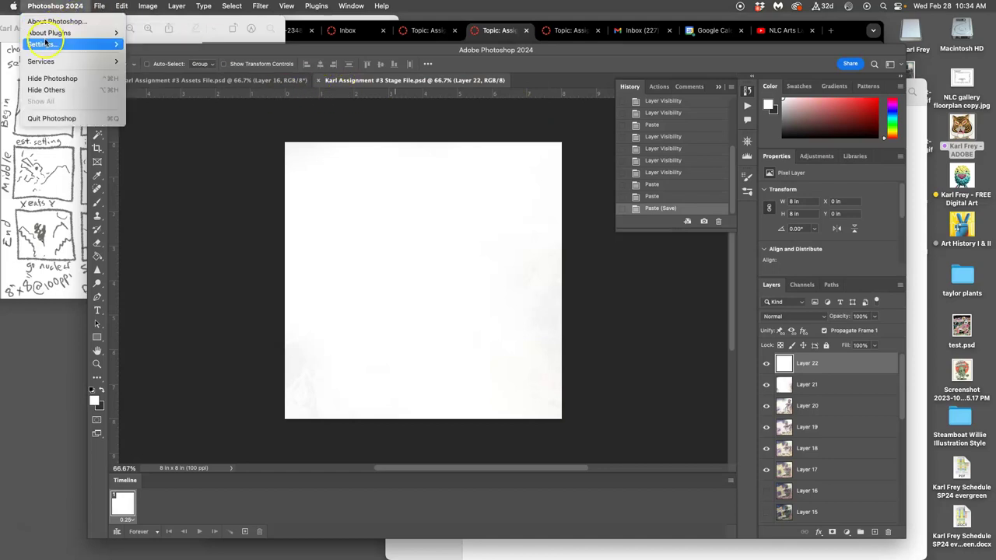
mouse_move(47, 45)
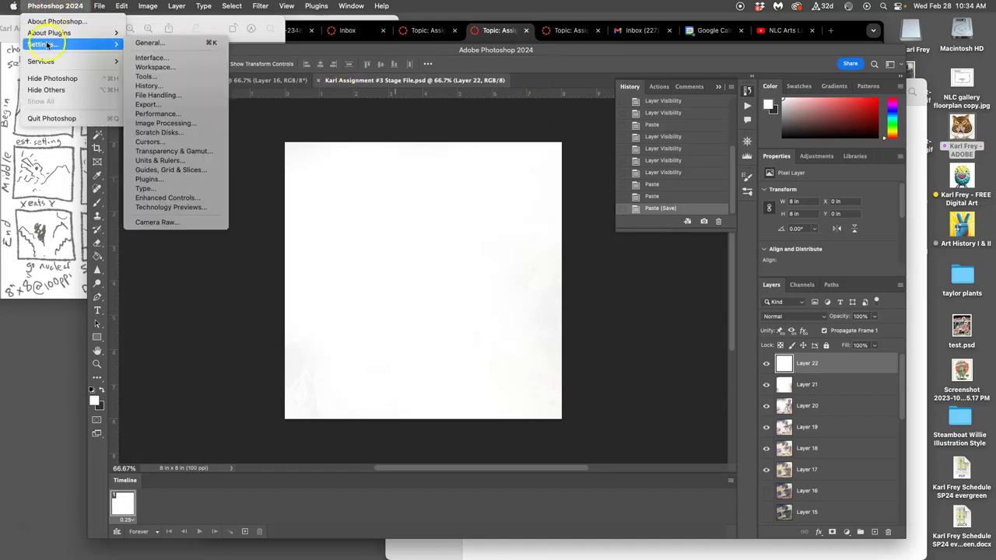
left_click(170, 161)
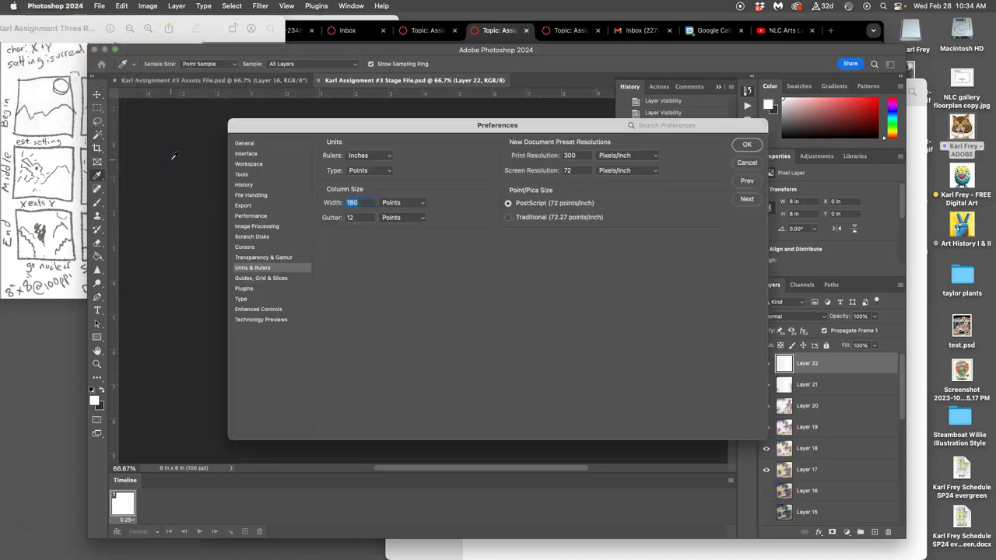
left_click(359, 155)
left_click(360, 146)
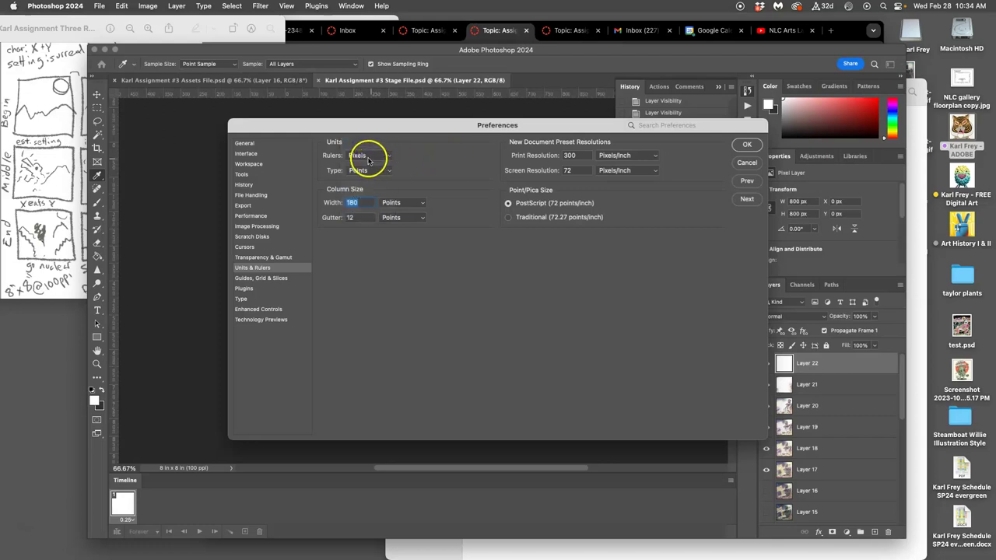
left_click(368, 155)
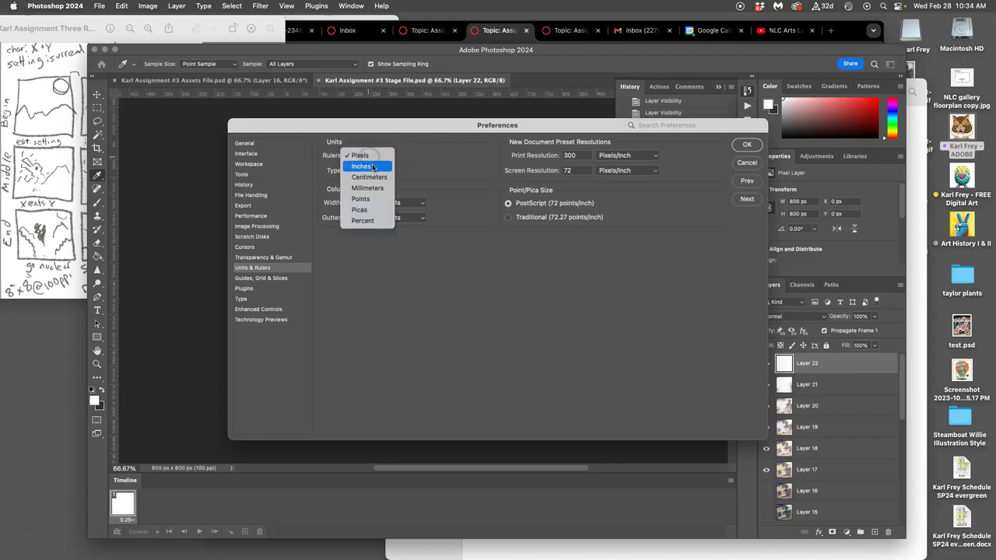
left_click(373, 167)
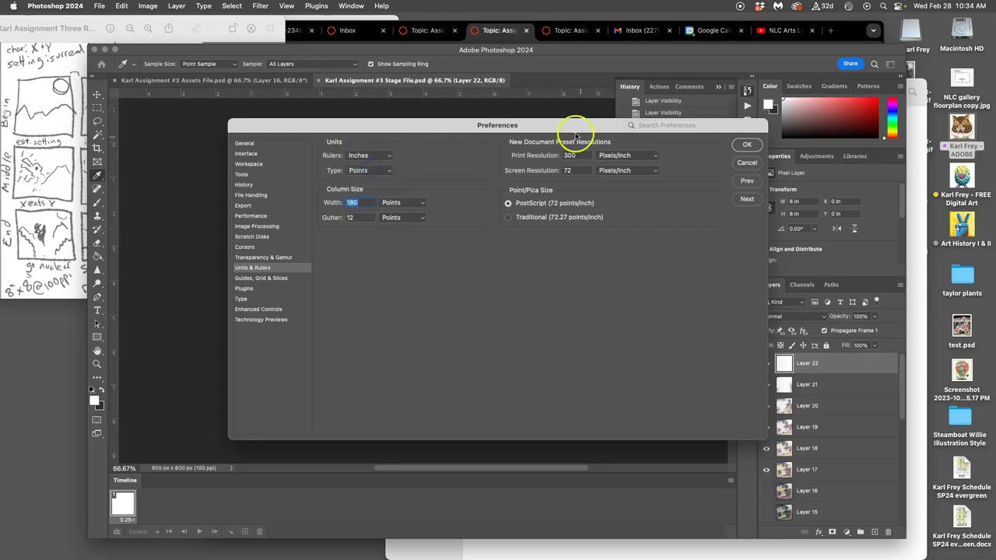
left_click(371, 155)
left_click(365, 145)
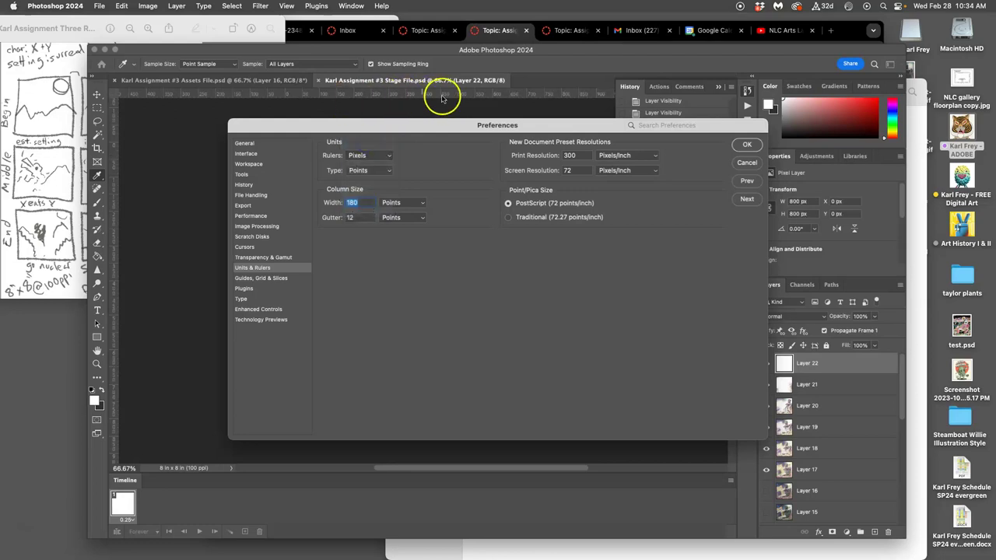
left_click(369, 156)
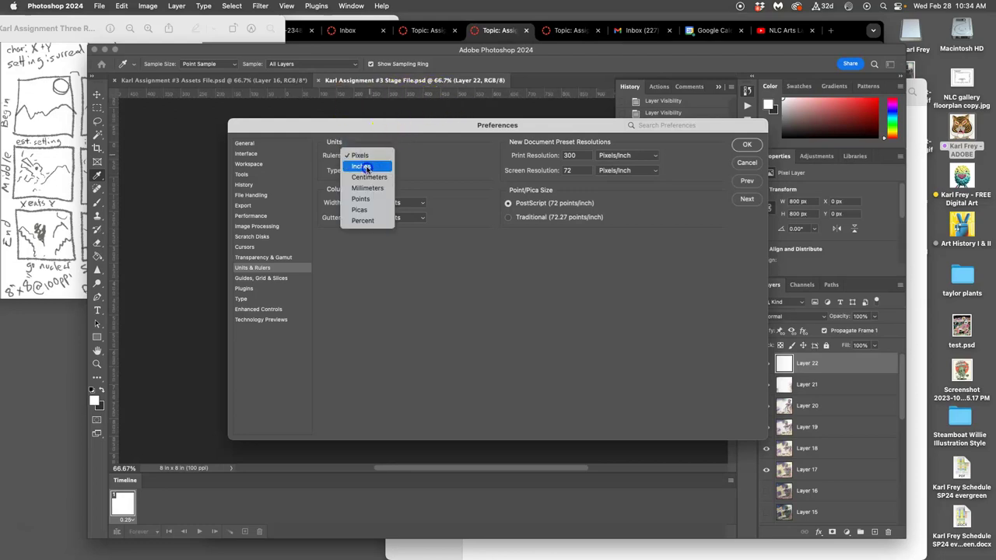
left_click(369, 165)
left_click(746, 145)
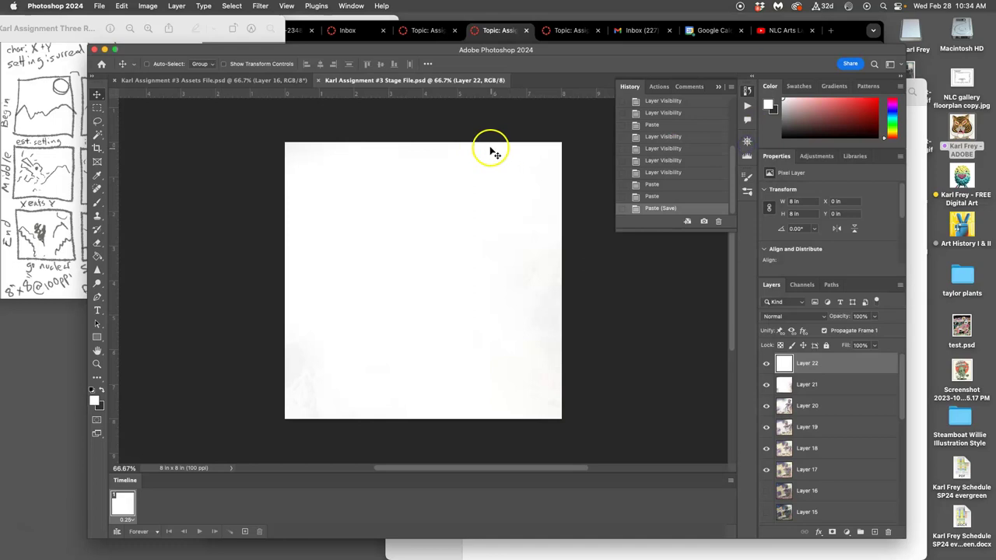
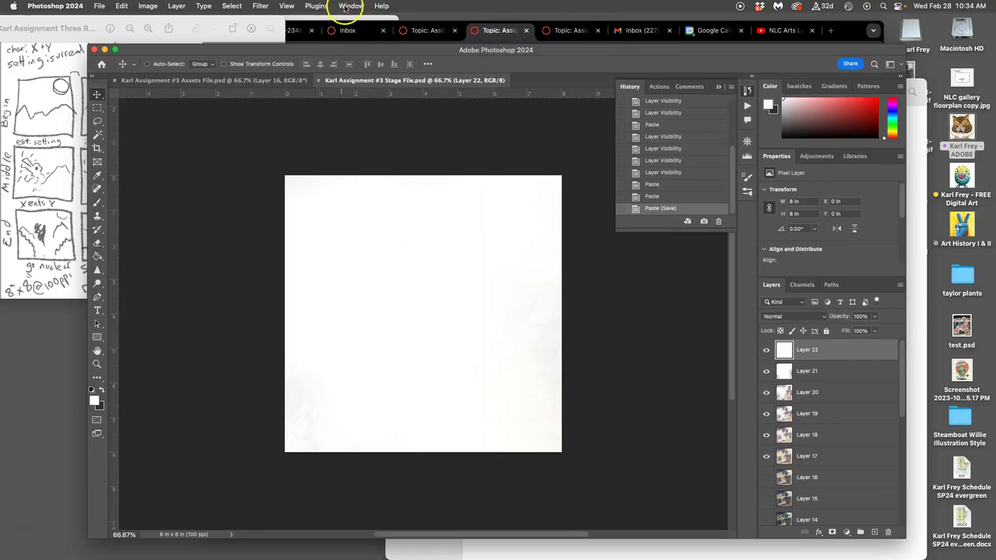
Display the Timeline for the Stage file's animation frames
left_click(350, 6)
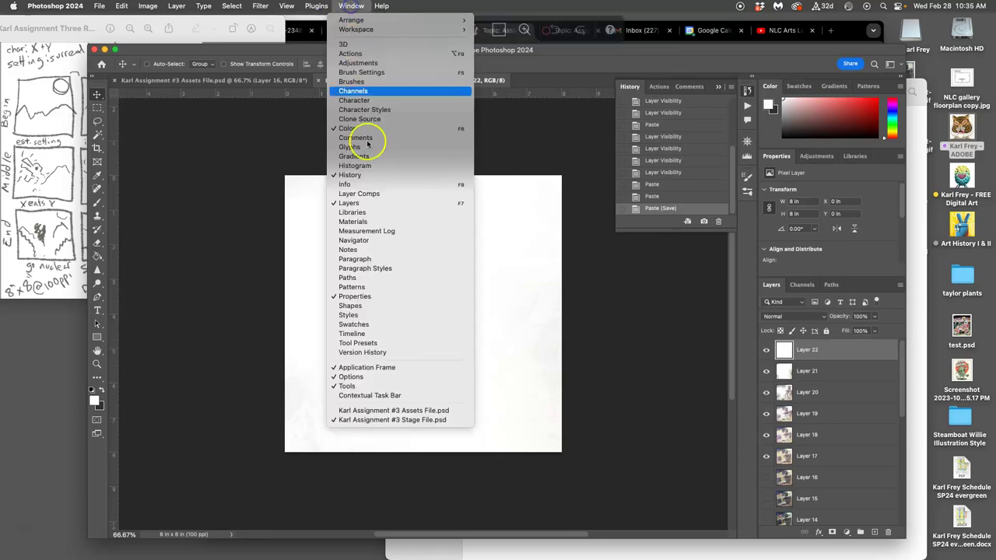
left_click(379, 333)
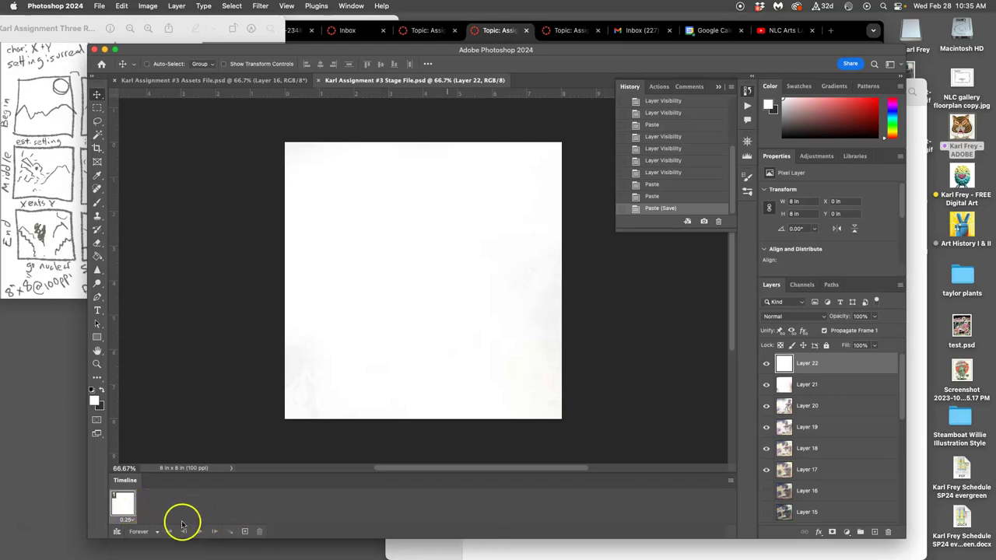
Convert the frame animation to a video timeline and back to a frame animation
left_click(118, 532)
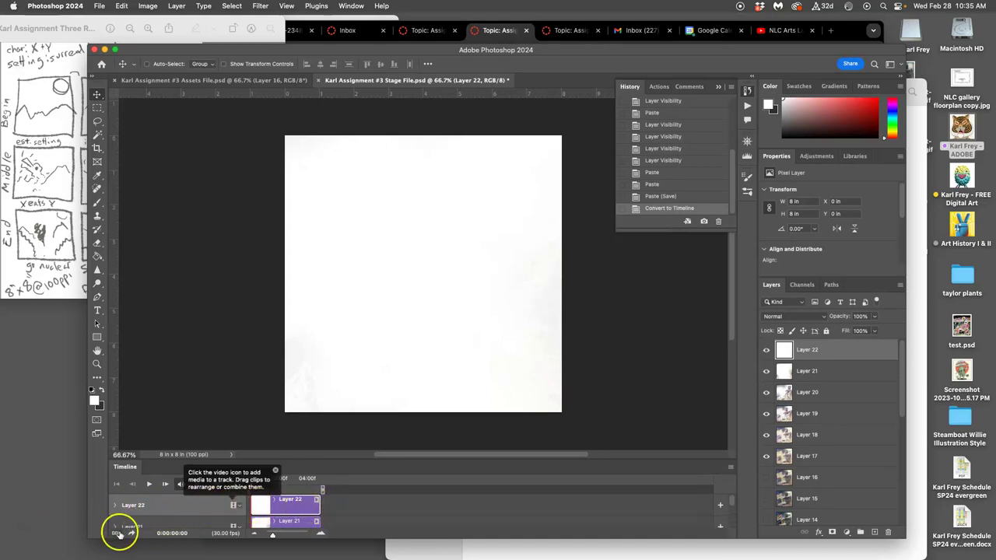
left_click(118, 532)
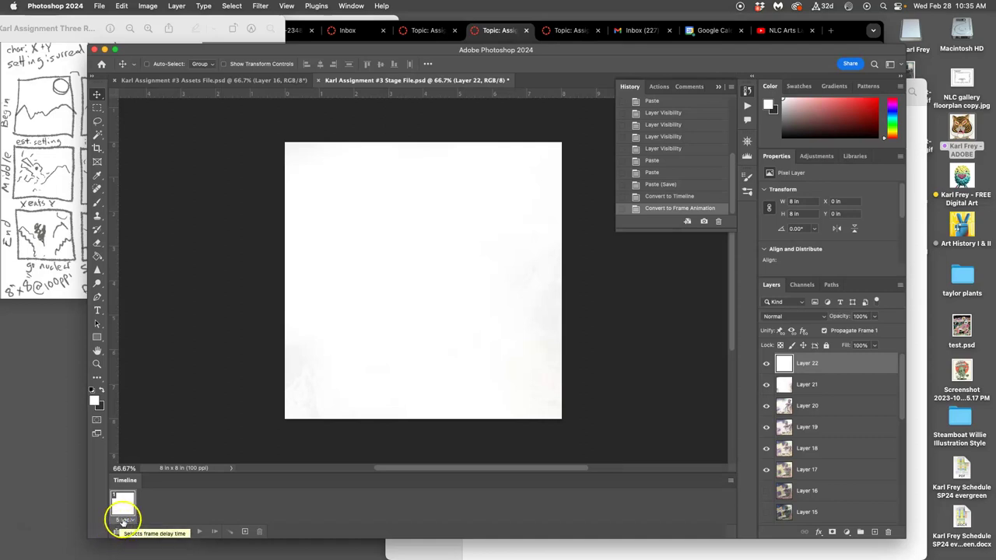
Make animation frames from all the layers of the Stage file
left_click(731, 483)
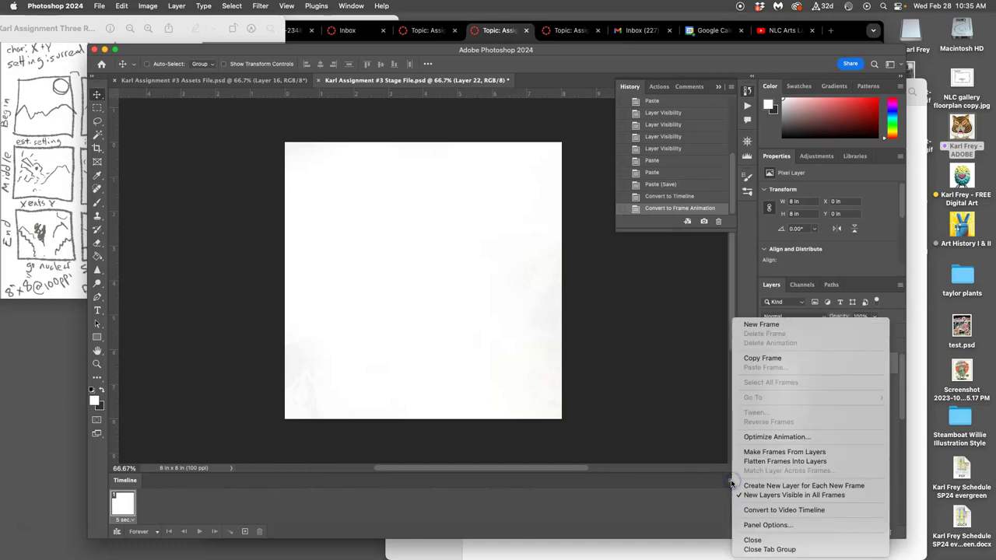
left_click(732, 483)
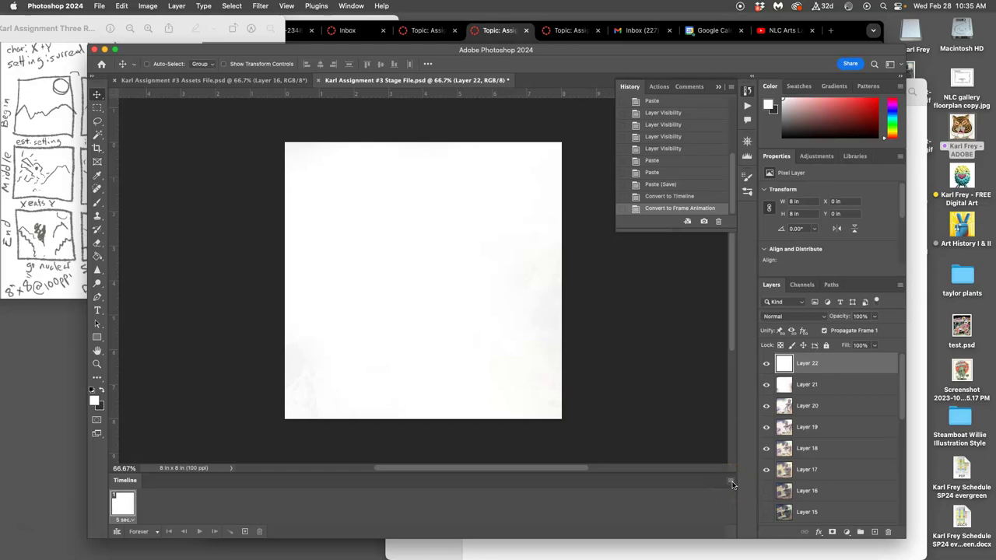
left_click(731, 483)
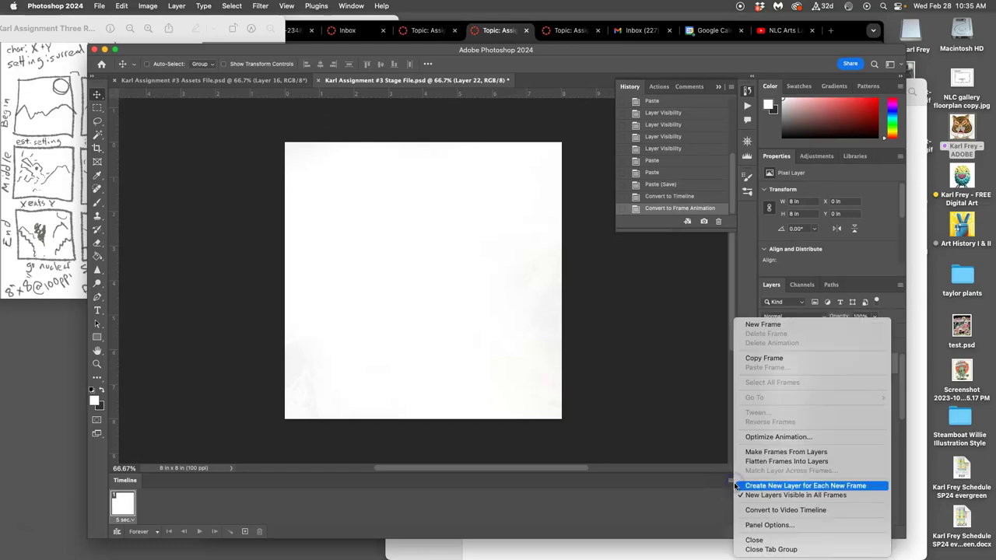
left_click(763, 453)
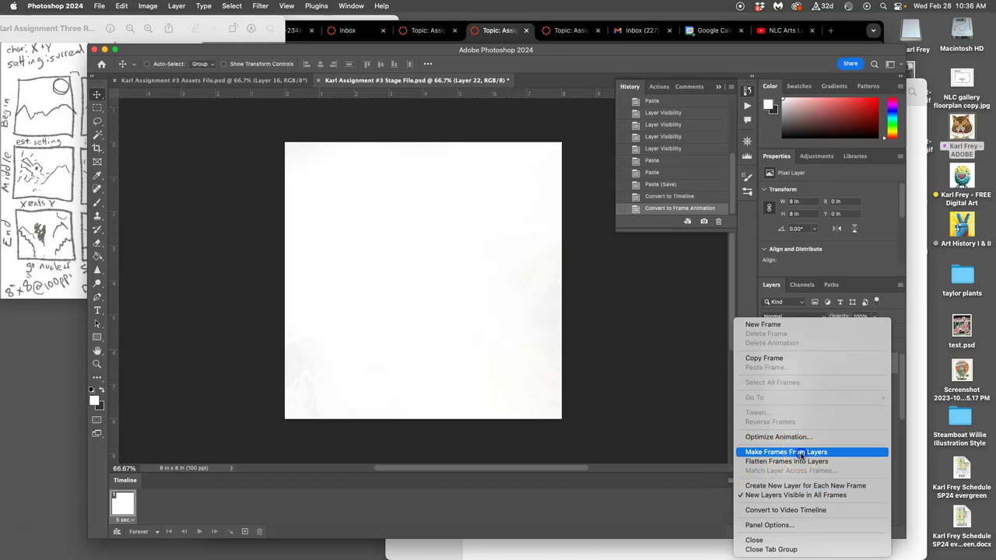
left_click(800, 455)
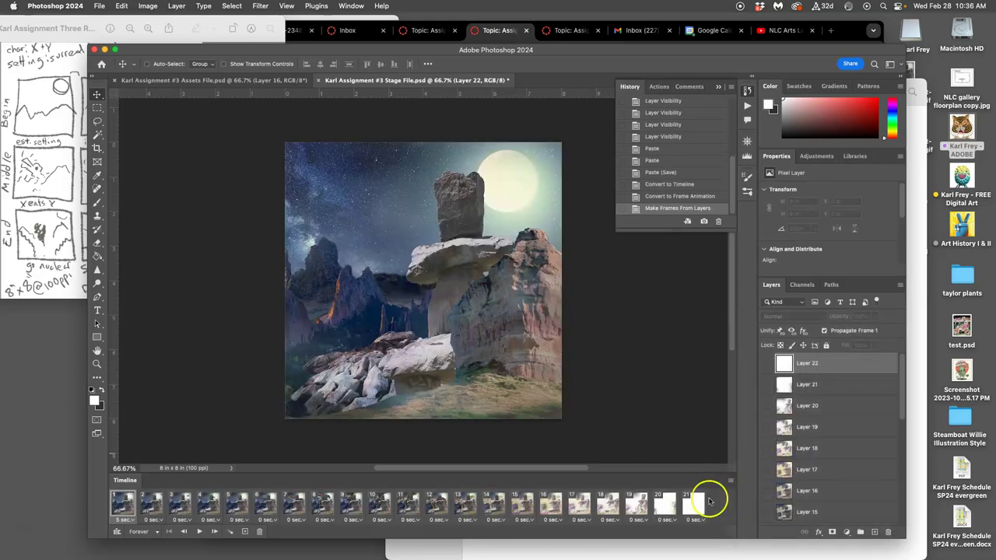
scroll(854, 427, "down", 5)
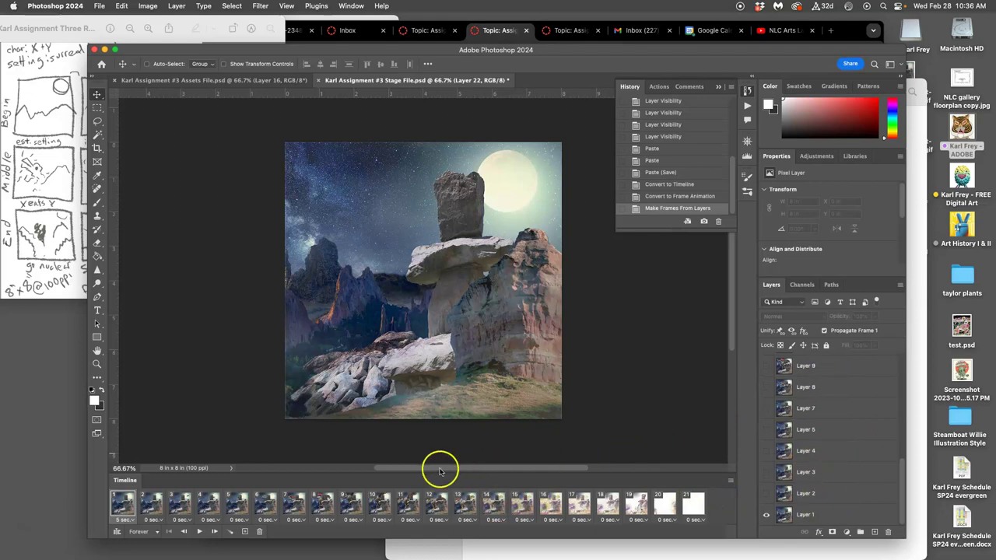
Duplicate the final white frame, placing the copy at the start of the animation, and delete that copy
left_click(695, 506)
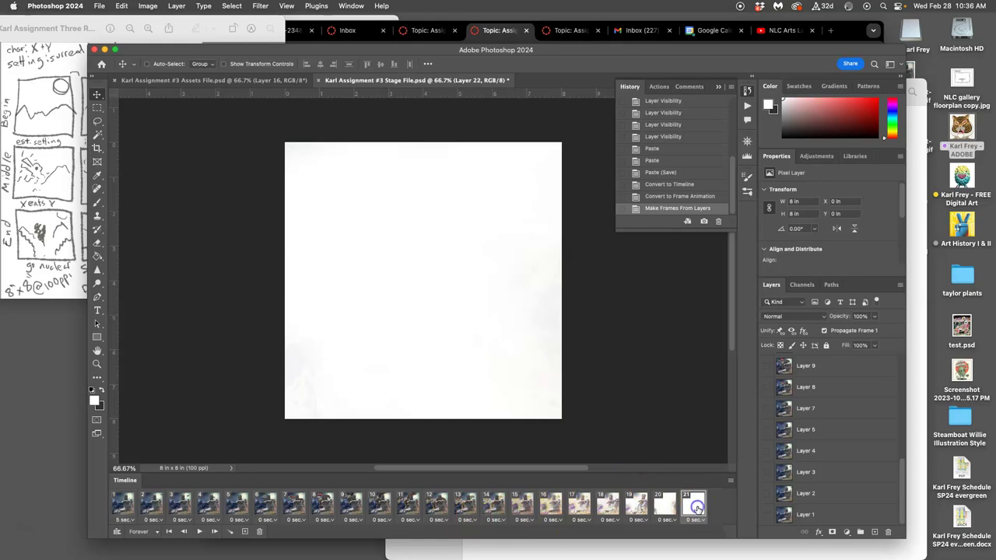
left_click(244, 533)
left_click_drag(723, 507, 116, 520)
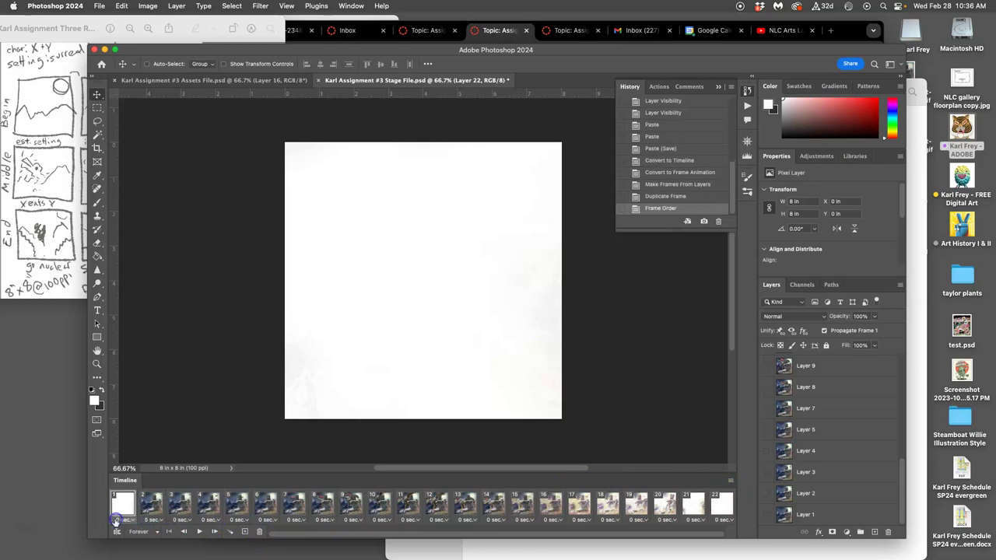
left_click(125, 509)
left_click_drag(133, 502, 261, 534)
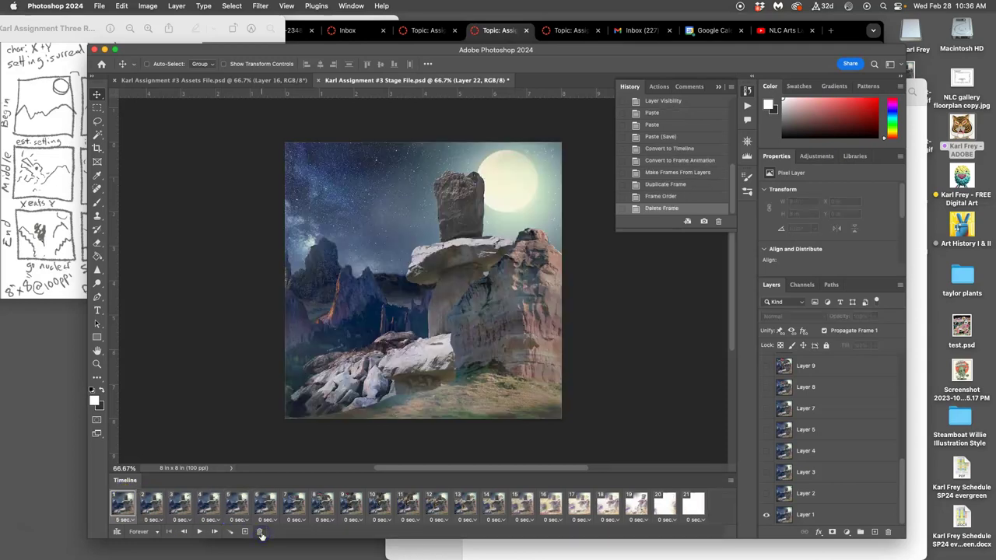
Select all the animation frames, 1 through 21, and set their frame delay to 0.3 seconds
left_click(125, 520)
left_click(127, 512)
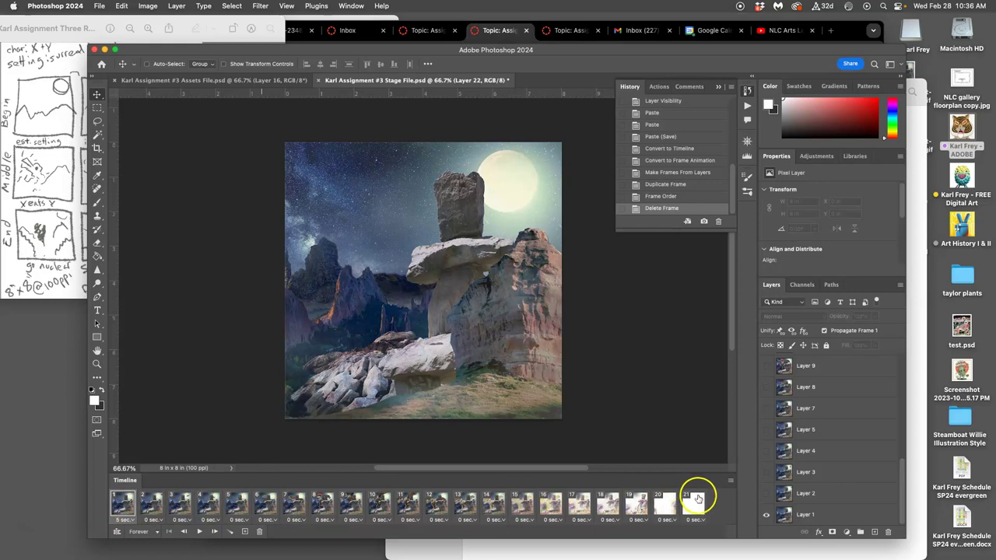
left_click(699, 504, "shift")
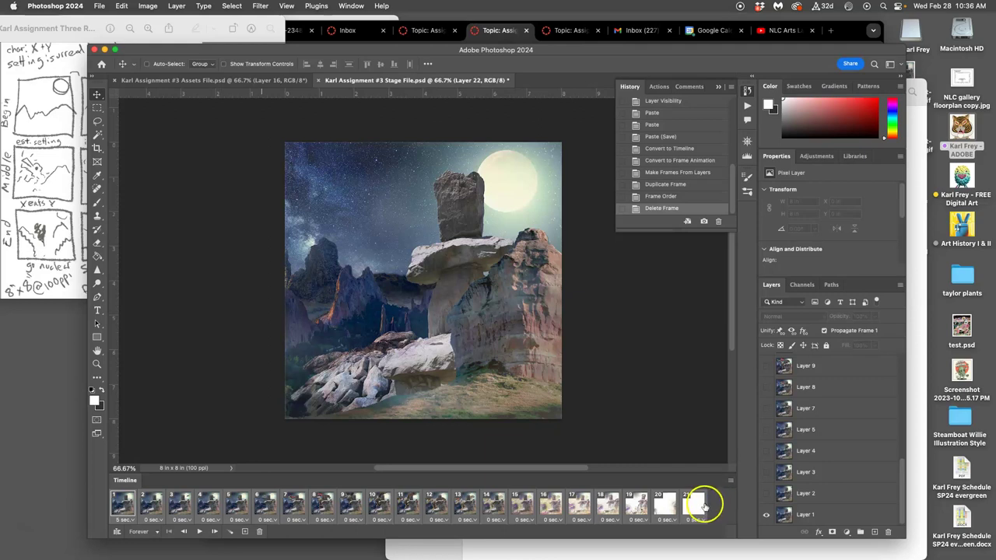
mouse_move(702, 506)
left_mouse_down()
mouse_move(641, 512)
mouse_move(696, 503)
mouse_move(697, 515)
left_mouse_up()
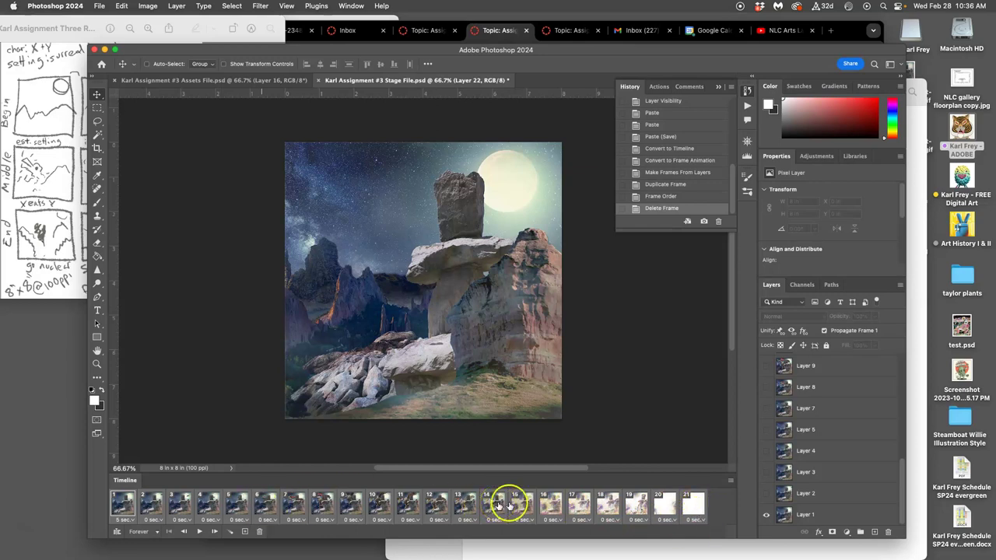
left_click(696, 520)
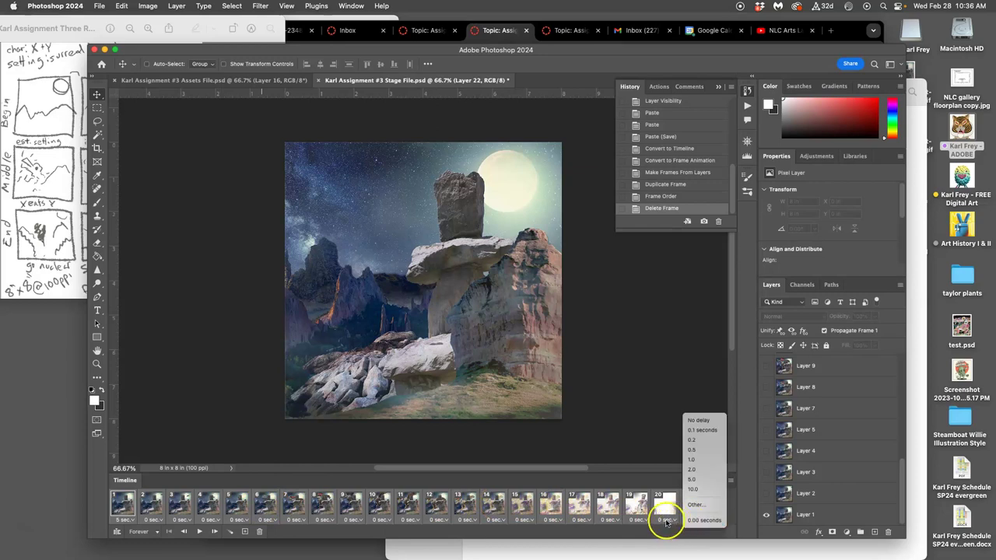
left_click(668, 521)
left_click(668, 521)
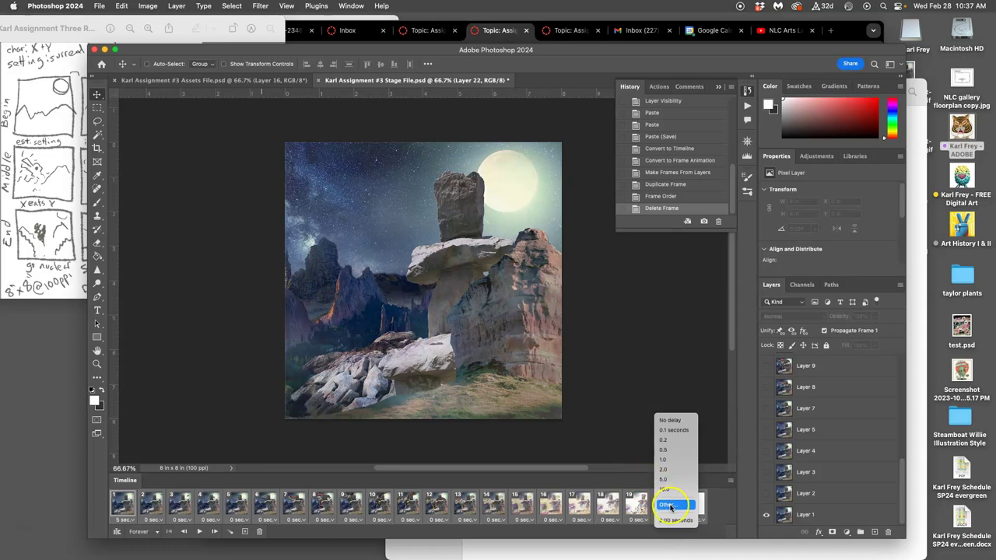
left_click(669, 506)
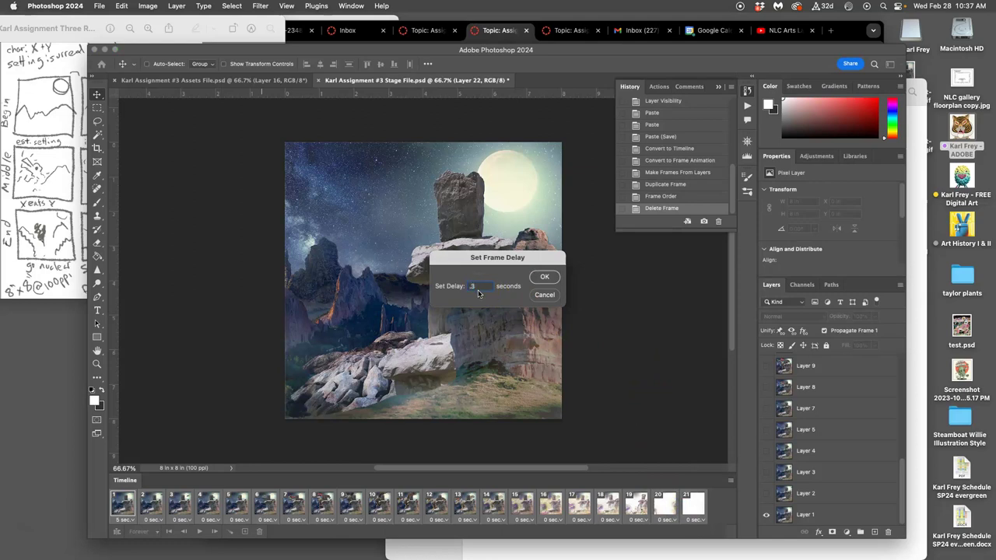
type(".3")
left_click(545, 277)
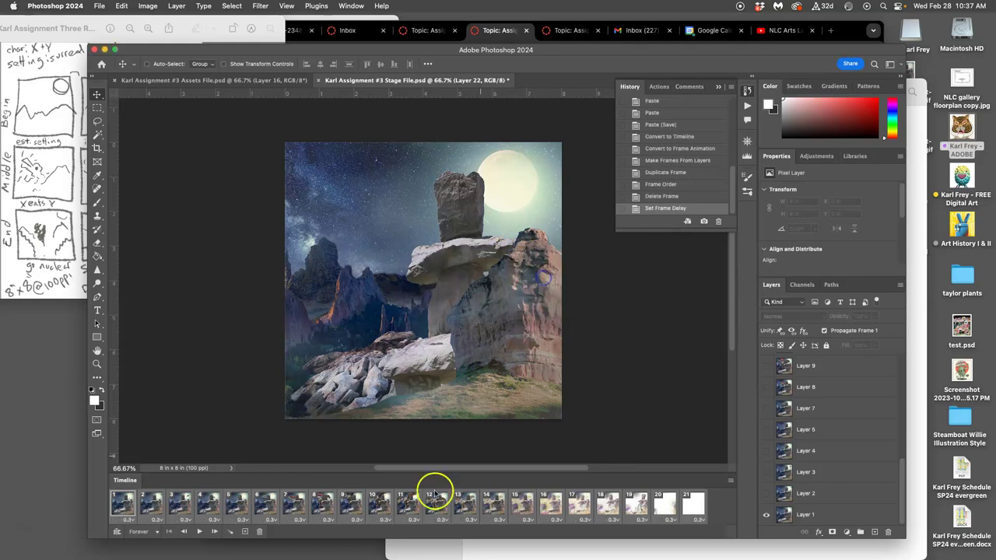
Play the animation and check the looping options, keeping Forever selected
left_click(199, 533)
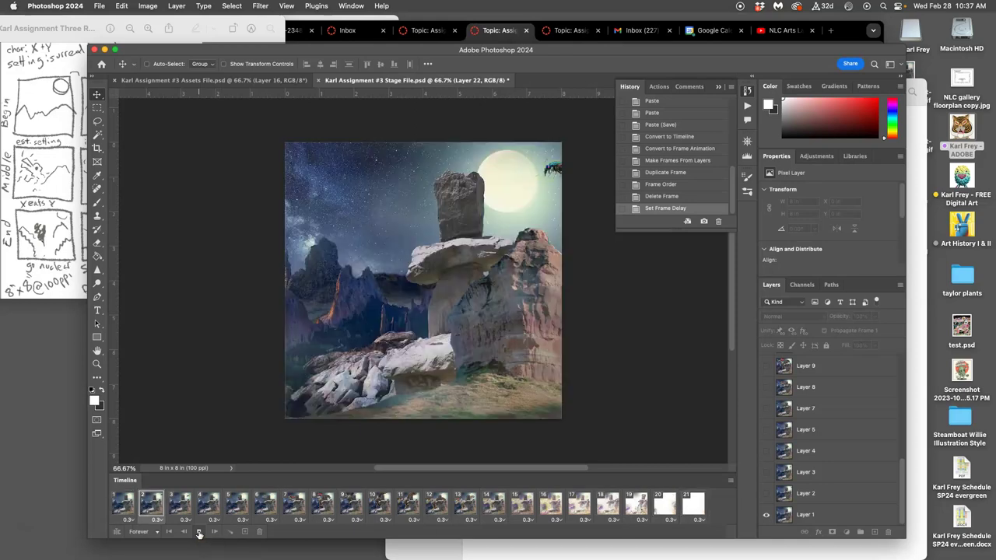
left_click(146, 531)
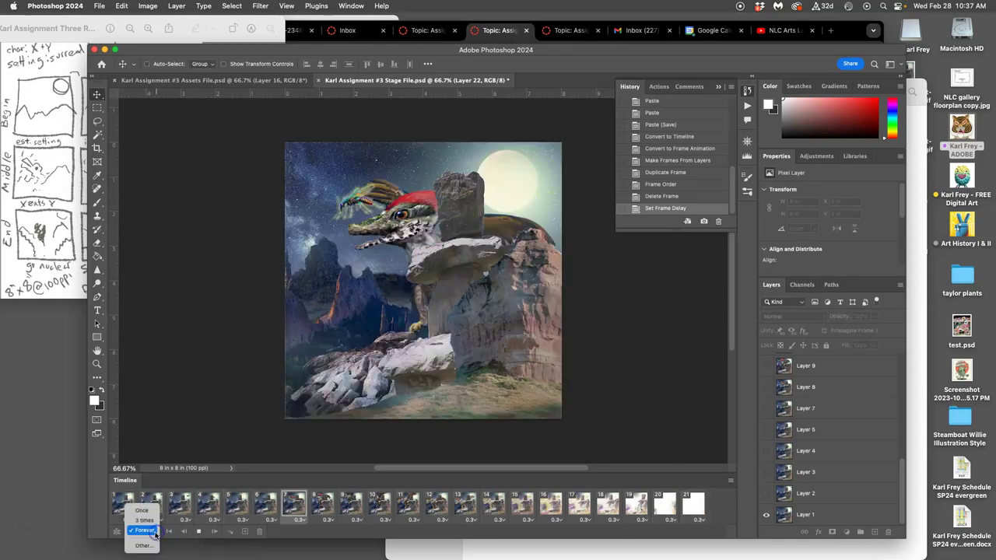
left_click(151, 520)
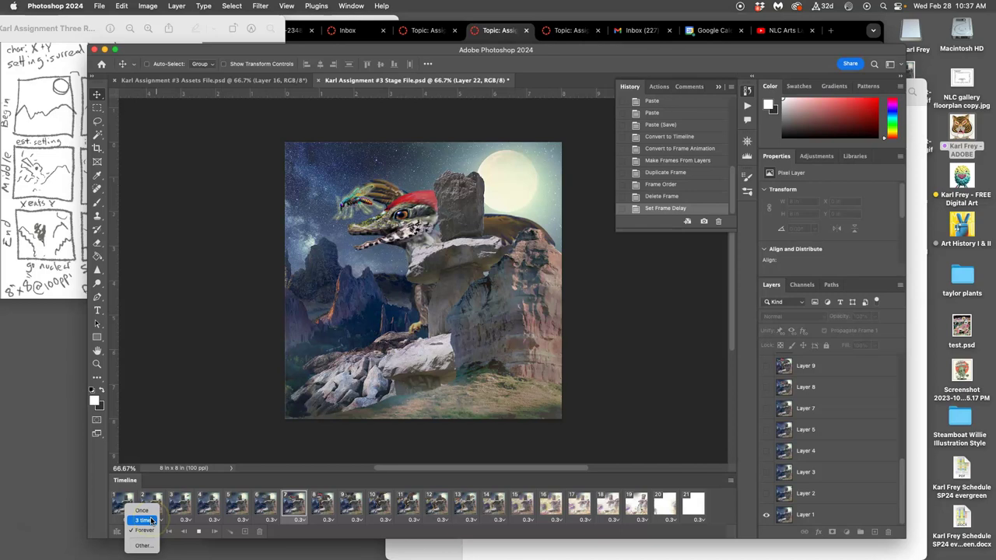
left_click(148, 531)
left_click(212, 501)
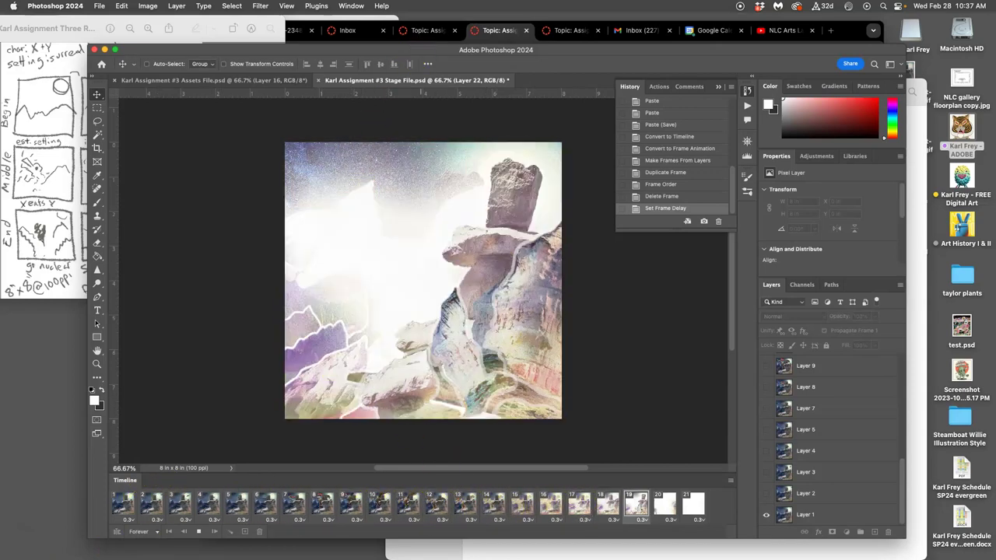
Preview the playing animation with the interface panels hidden, restoring them after each viewing
key("Tab")
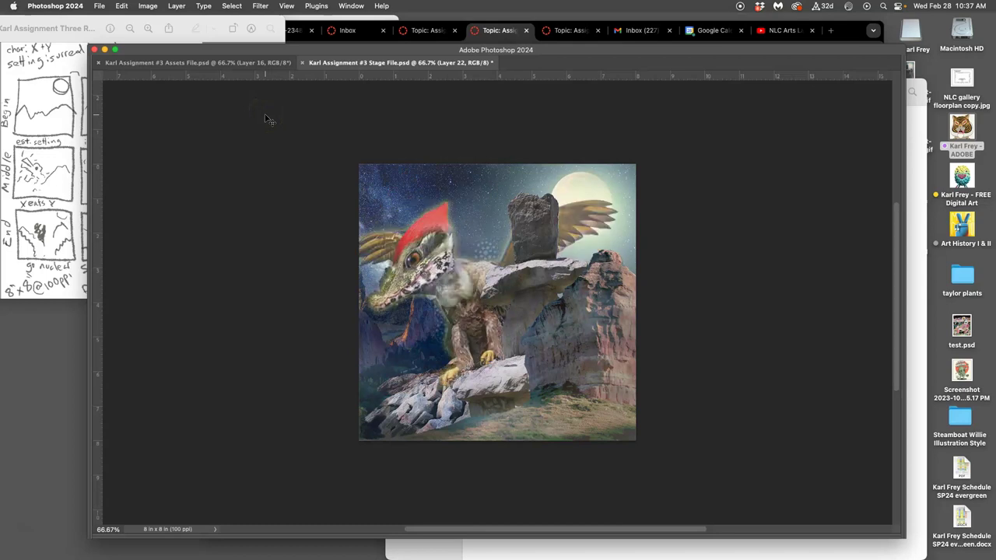
key("Tab")
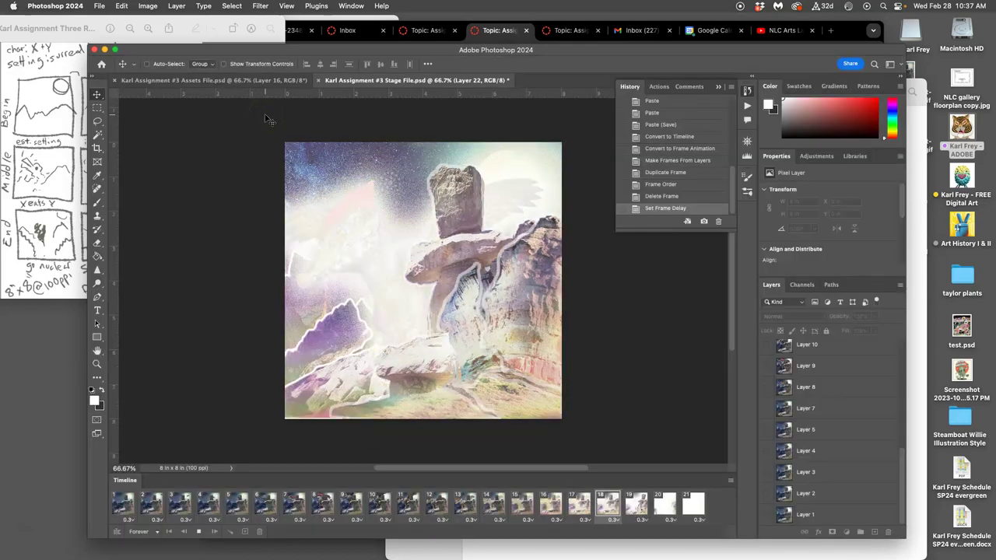
key("Tab")
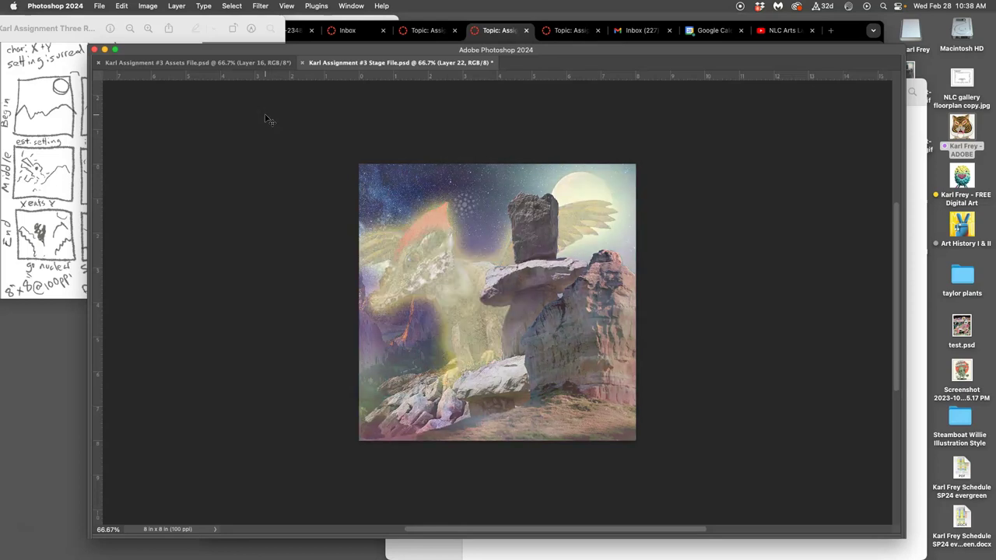
key("Tab")
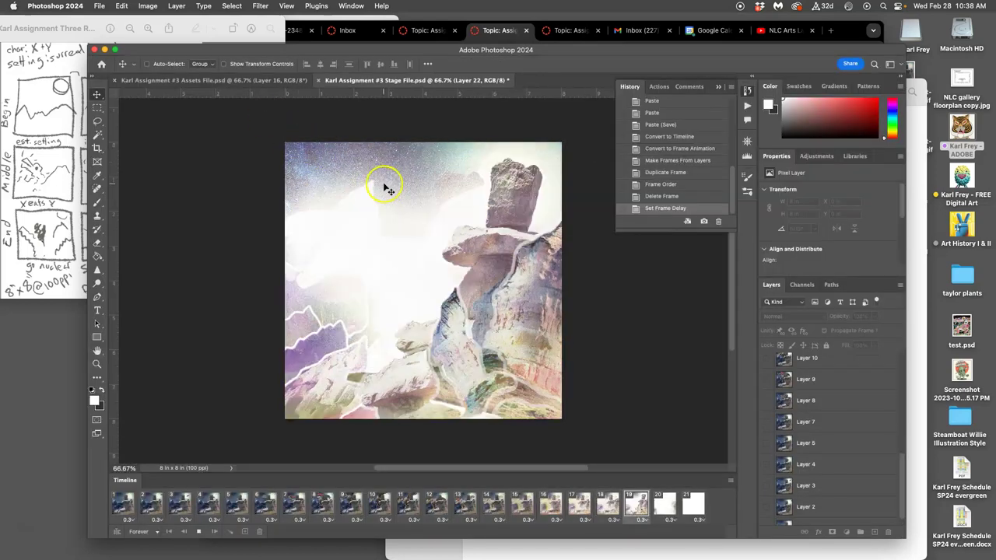
Stop playback, select the explosion frames 18 through 21 and set their delay to 0.2 seconds
left_click(577, 506)
left_click(604, 507)
left_click(636, 507)
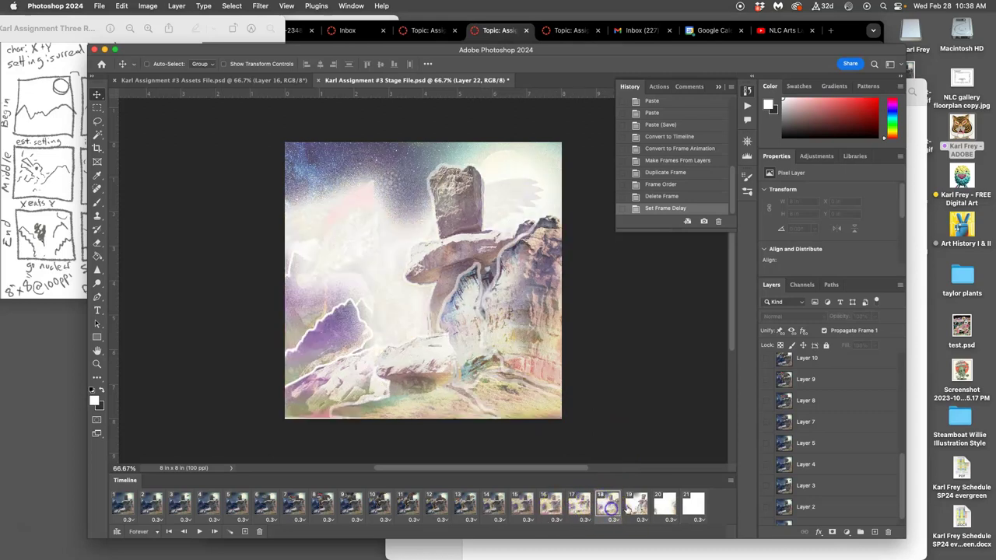
left_click(665, 507)
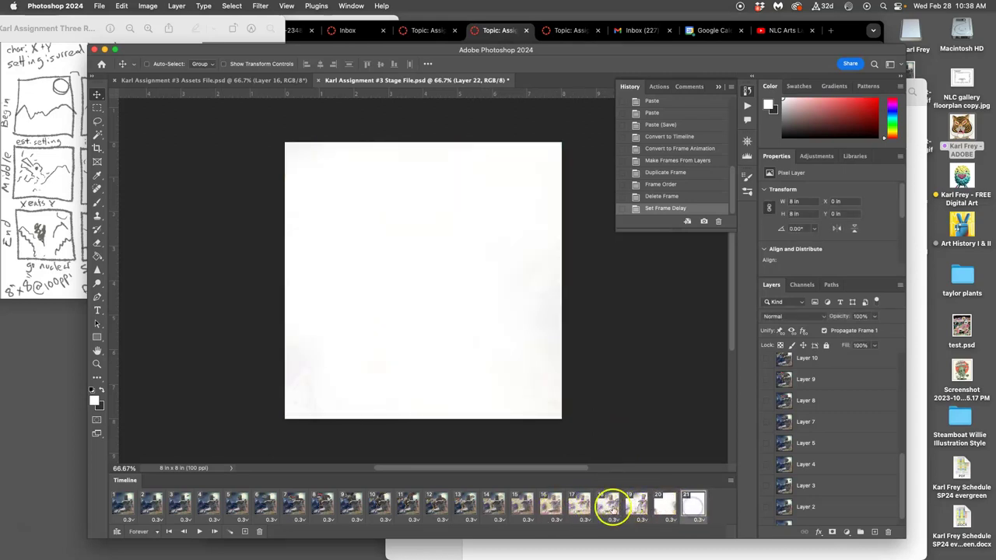
left_click(583, 507)
left_click(607, 507)
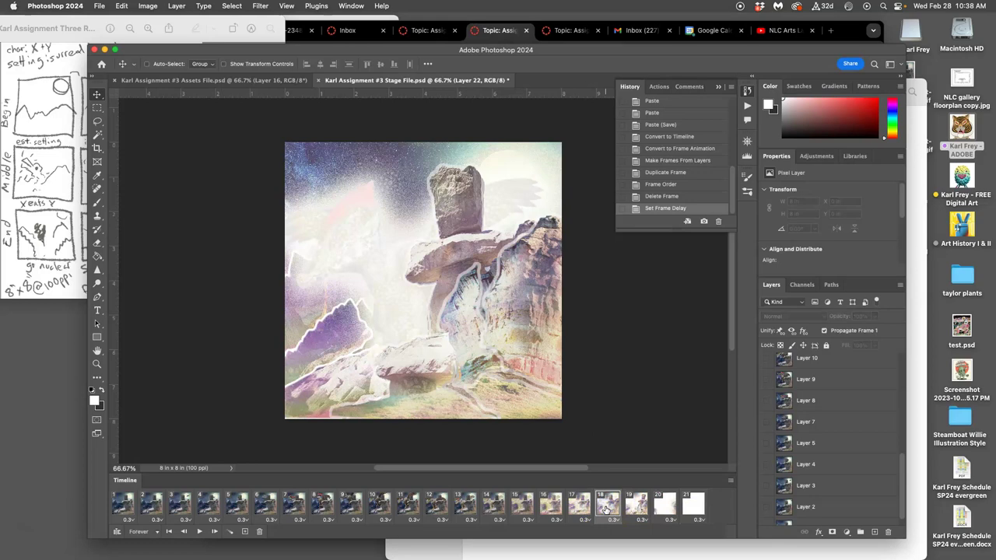
left_click(553, 508)
left_click(580, 507)
left_click(606, 506)
left_click_drag(603, 510, 695, 446)
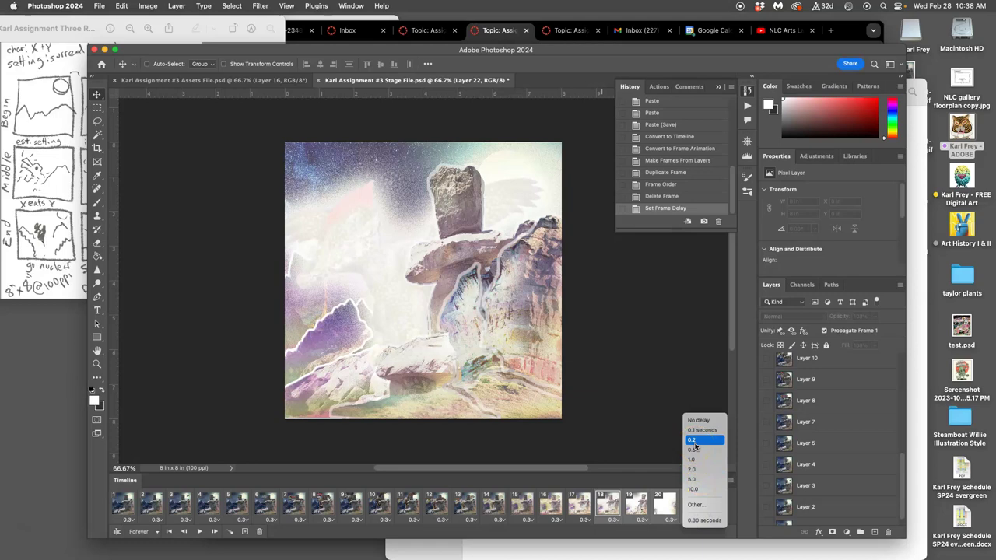
left_click(695, 446)
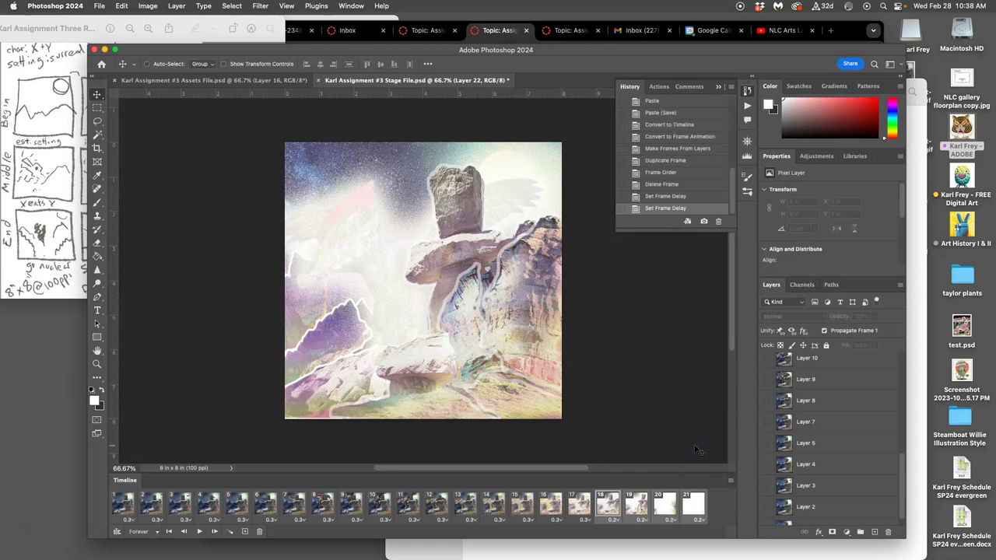
Play the animation from frame 13, view it with the interface panels hidden and shown again, and stop on frame 19
left_click(464, 504)
left_click(199, 533)
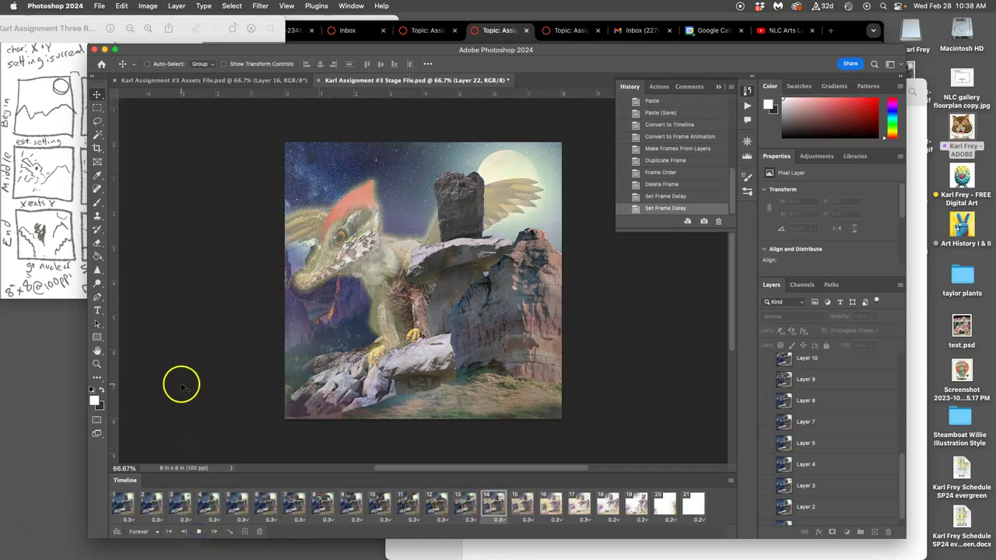
key("Tab")
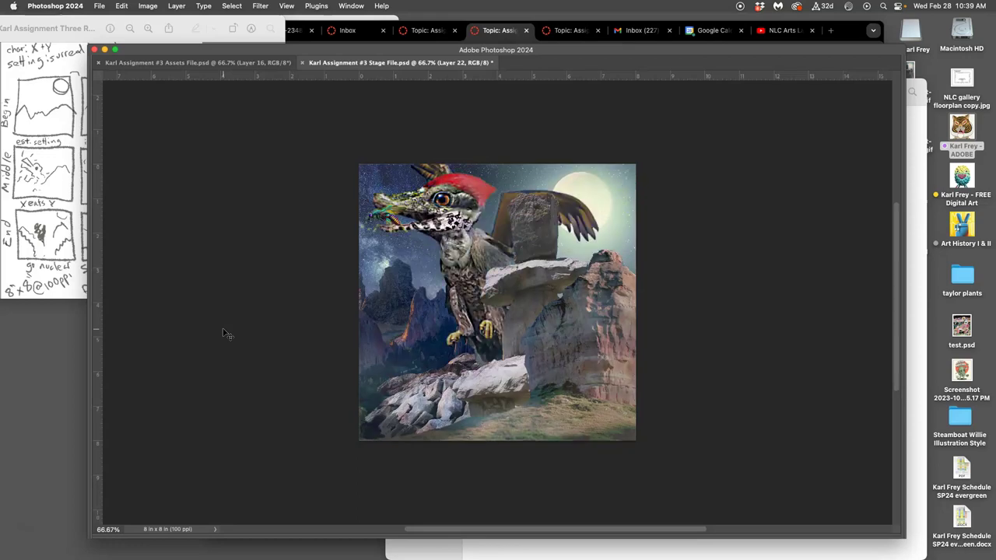
key("Tab")
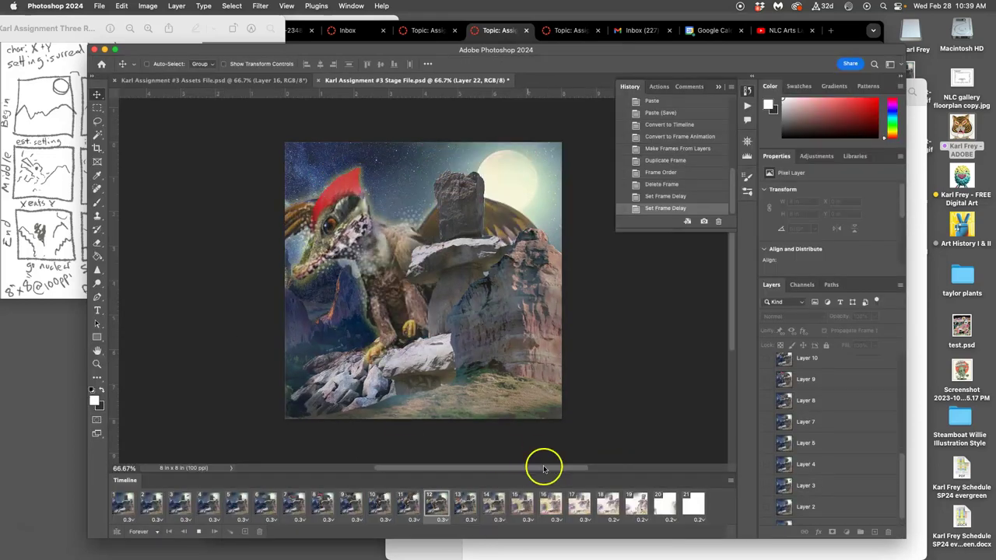
left_click(634, 506)
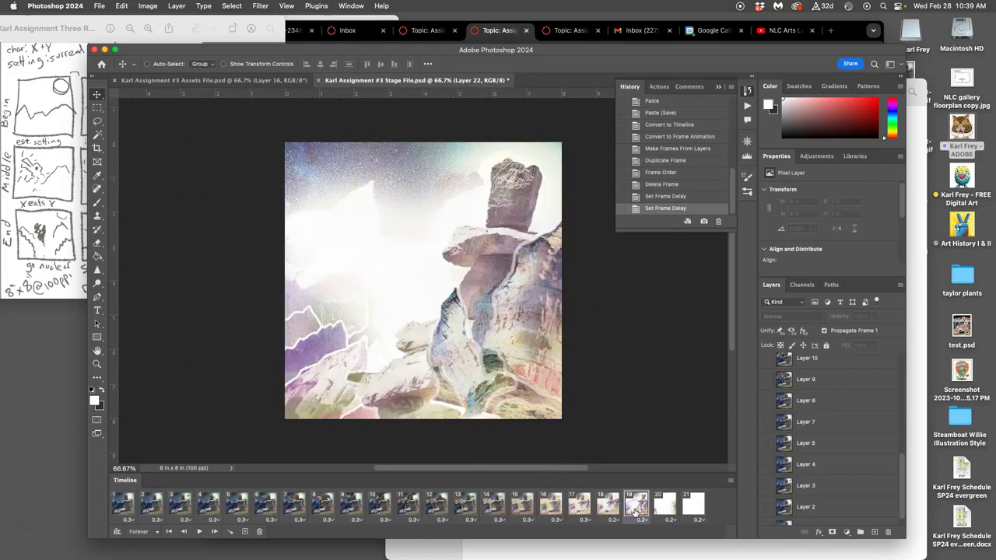
Set the delay of frame 20 to 0.1 seconds
left_click(665, 508)
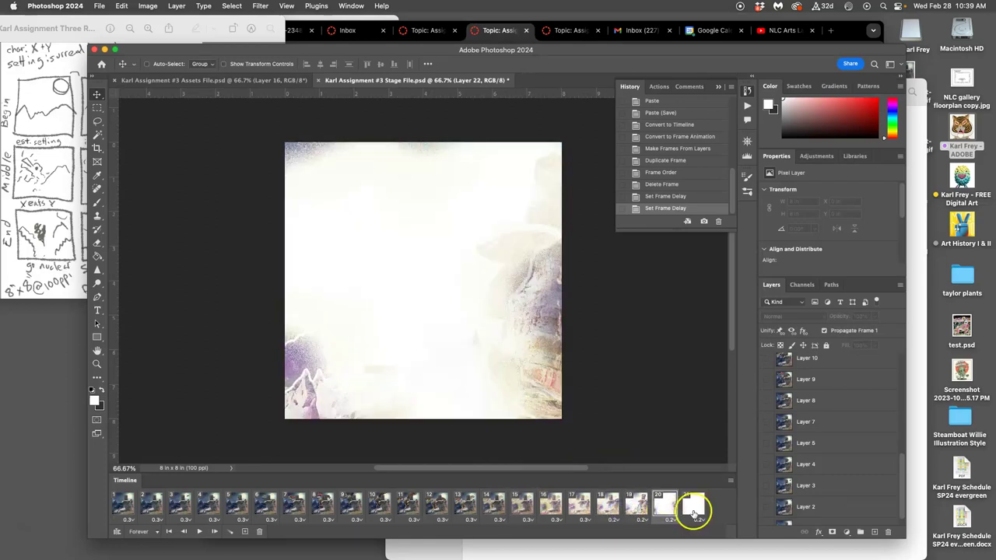
left_click(671, 520)
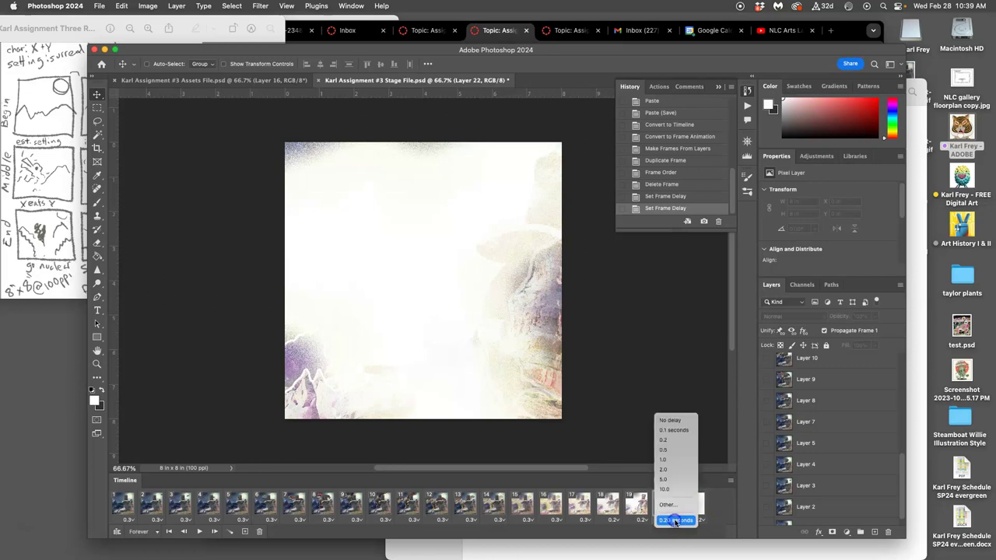
left_click(674, 432)
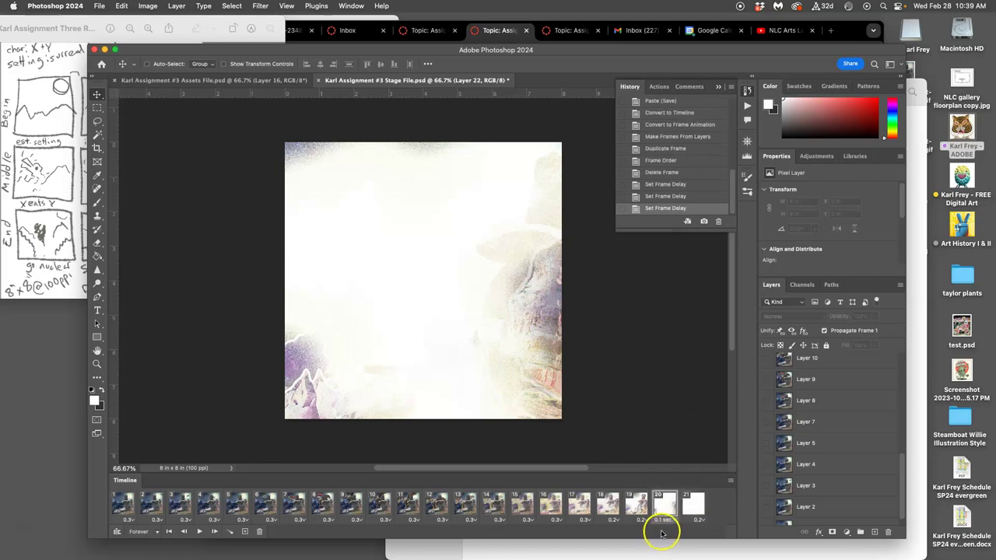
Play the animation from frame 17, view it with the interface panels hidden, check the storyboard sketch, then restore the panels and stop playback
left_click(582, 505)
left_click(199, 532)
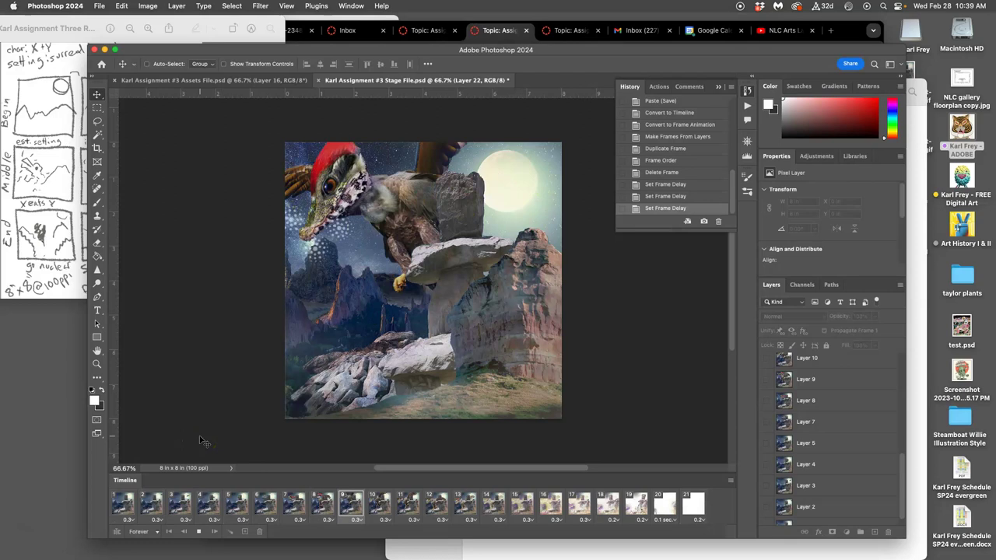
key("Tab")
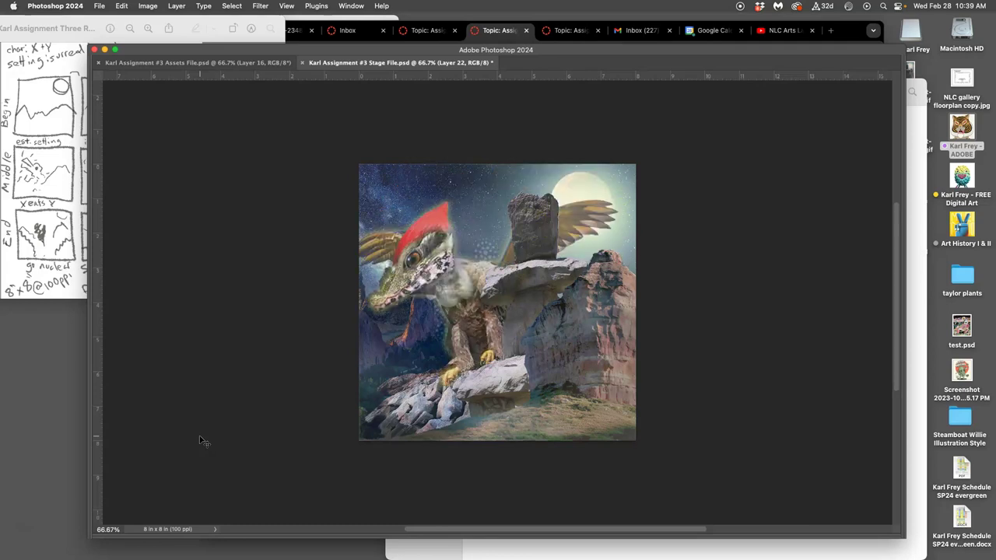
left_click(14, 244)
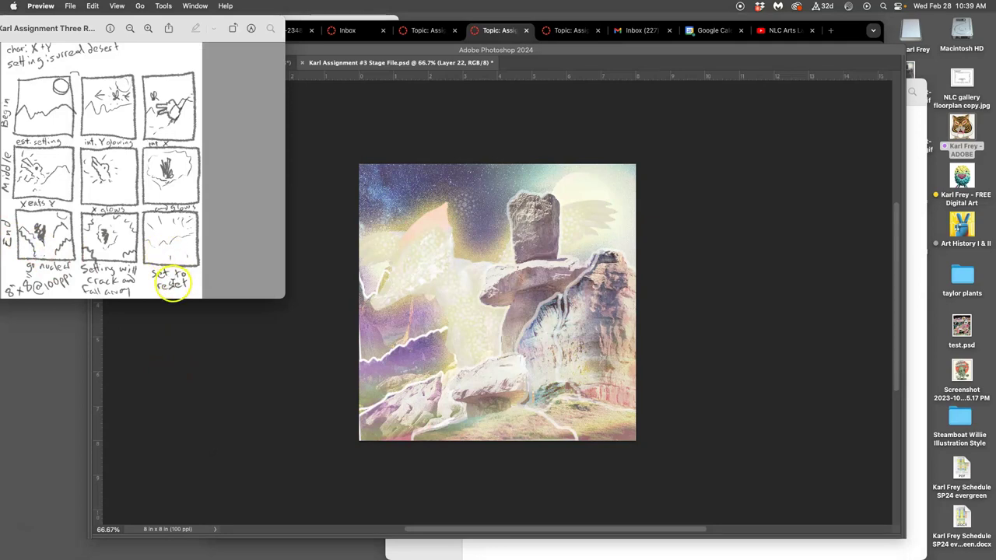
left_click(340, 393)
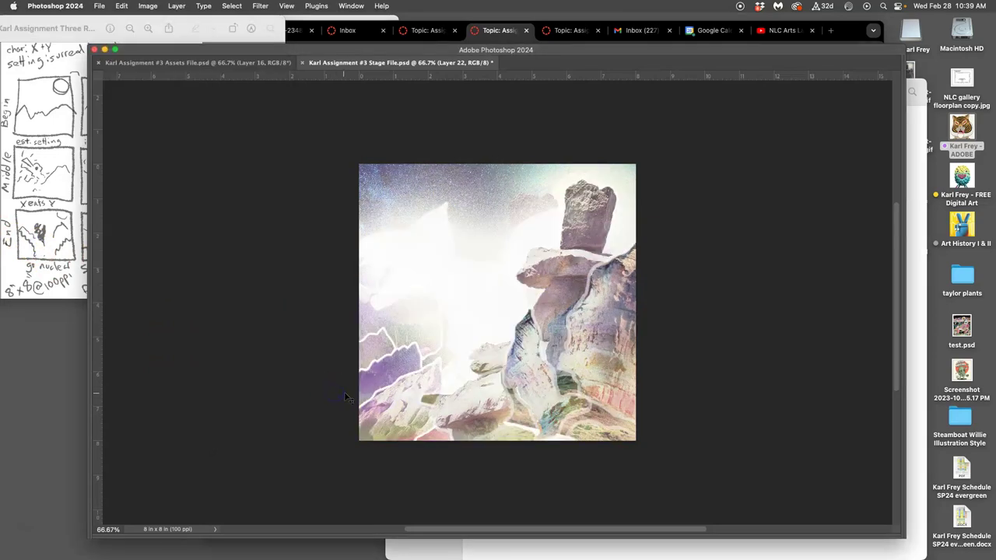
left_click(324, 438)
left_click(276, 493)
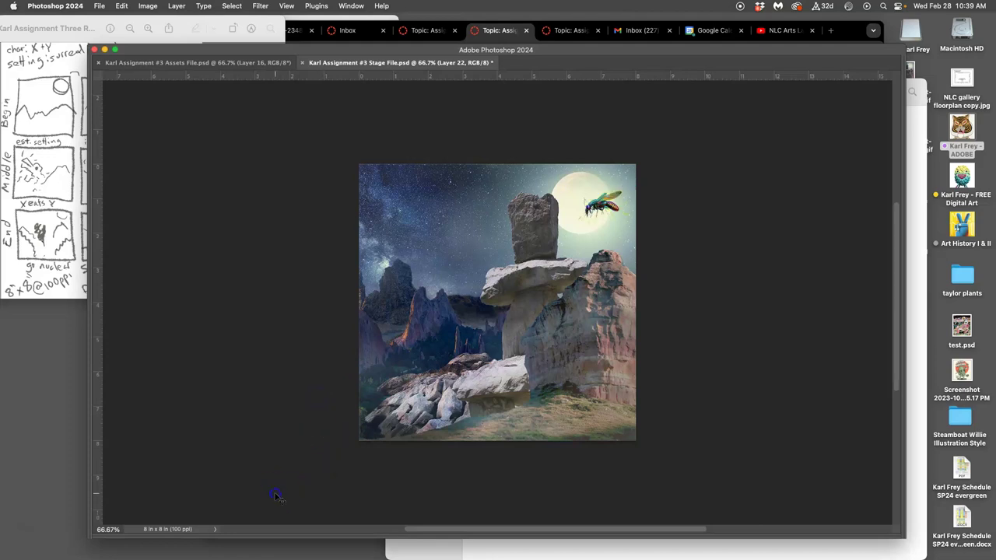
key("Tab")
left_click(382, 478)
left_click(410, 360)
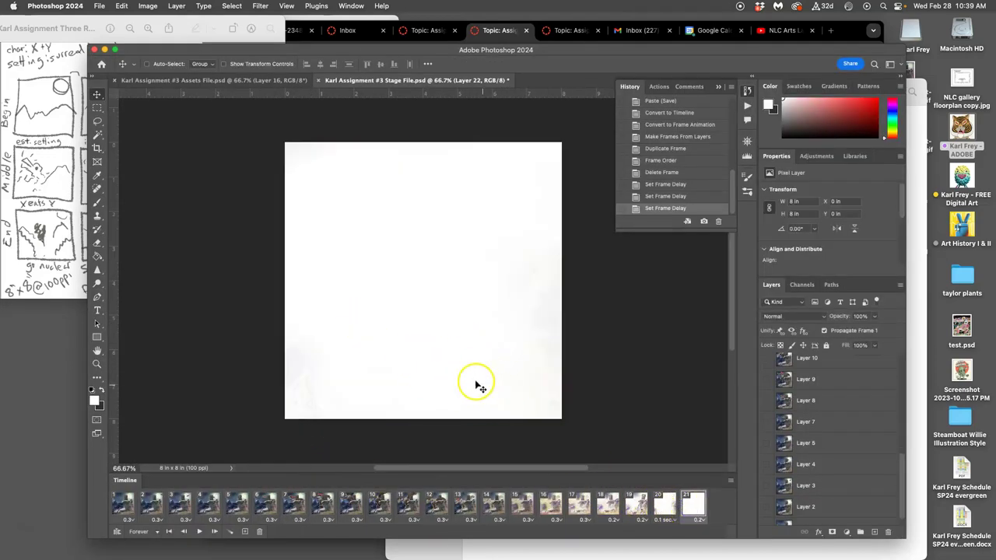
Check the storyboard sketch's ending again, then replay the animation and stop it
left_click(61, 214)
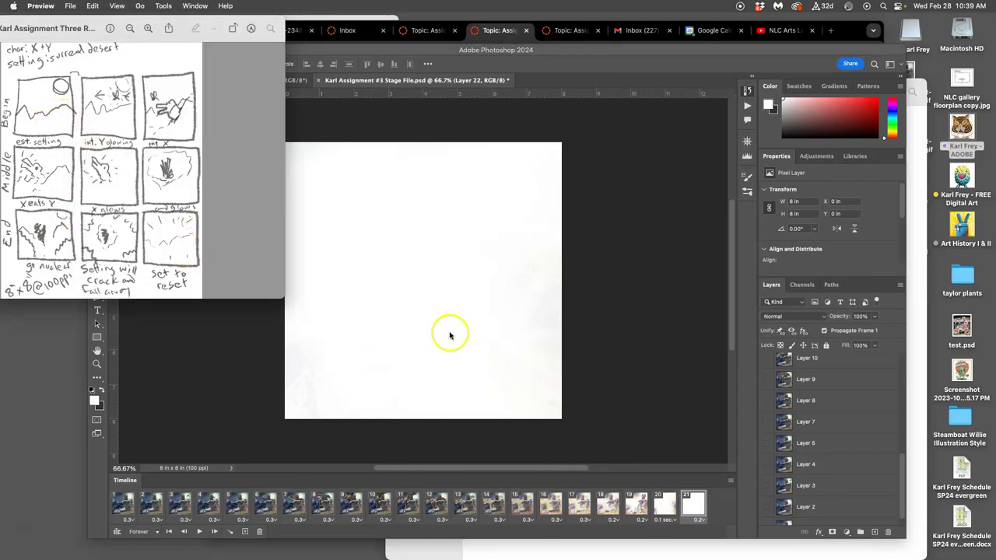
left_click(560, 352)
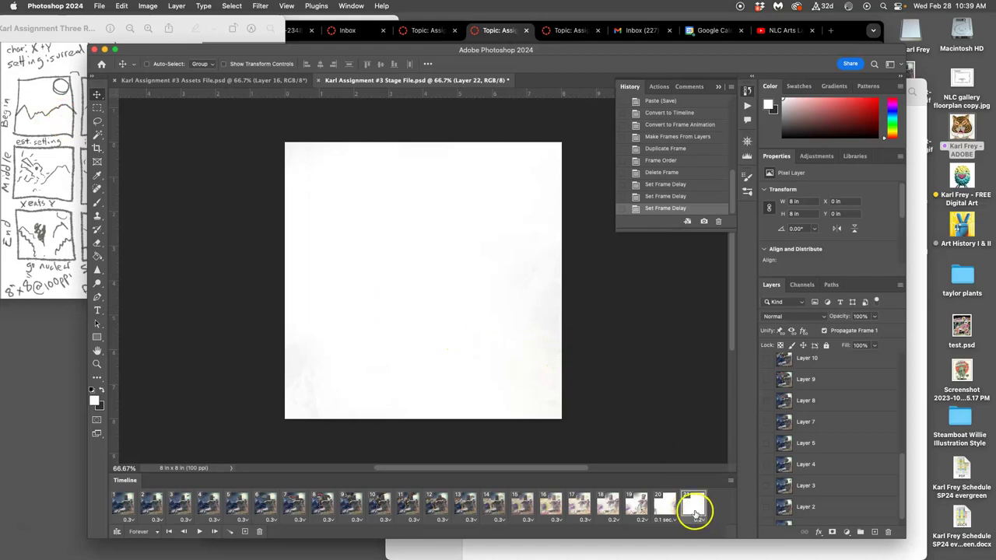
left_click(201, 532)
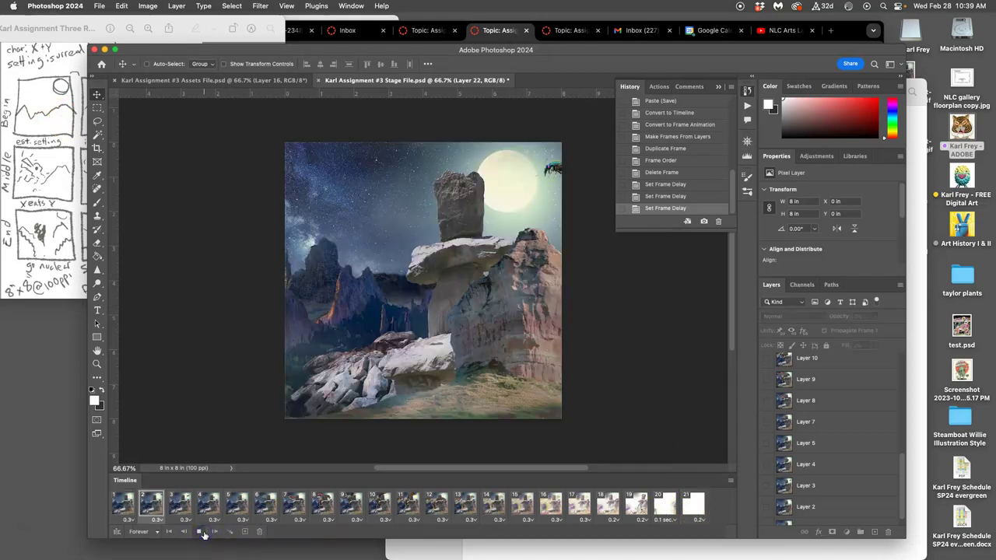
key("space")
Copy all frames 1 through 21 and paste them after the selection
left_click(698, 507)
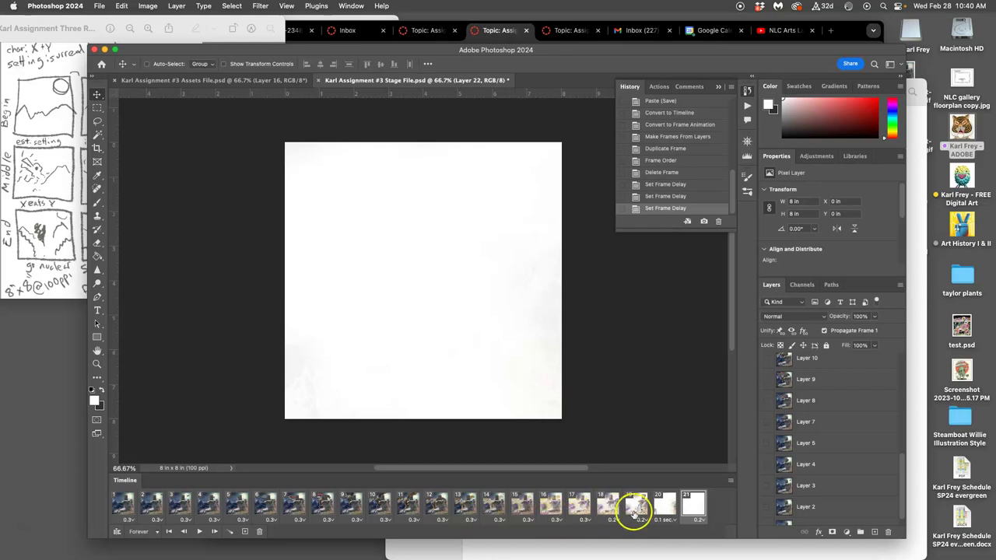
left_click(128, 509, "shift")
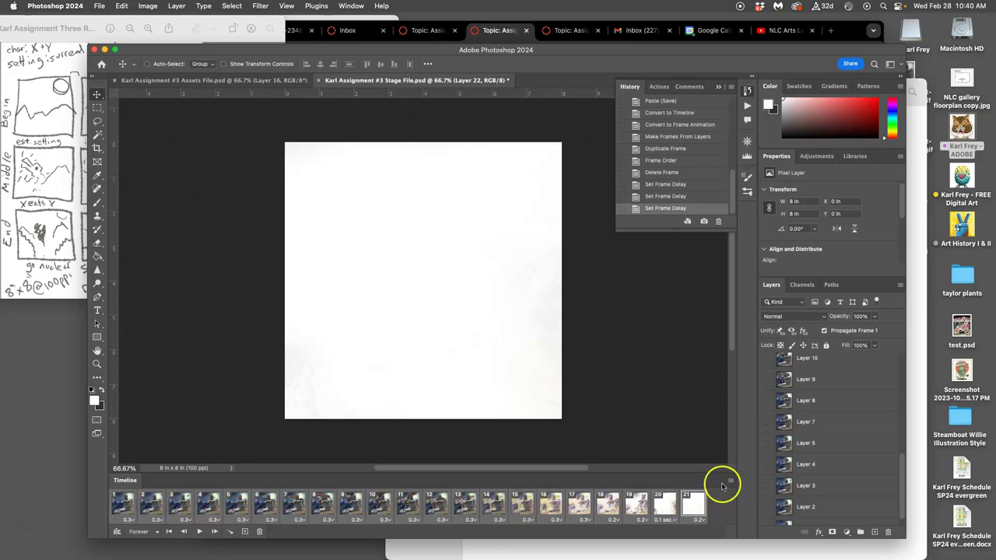
left_click(730, 485)
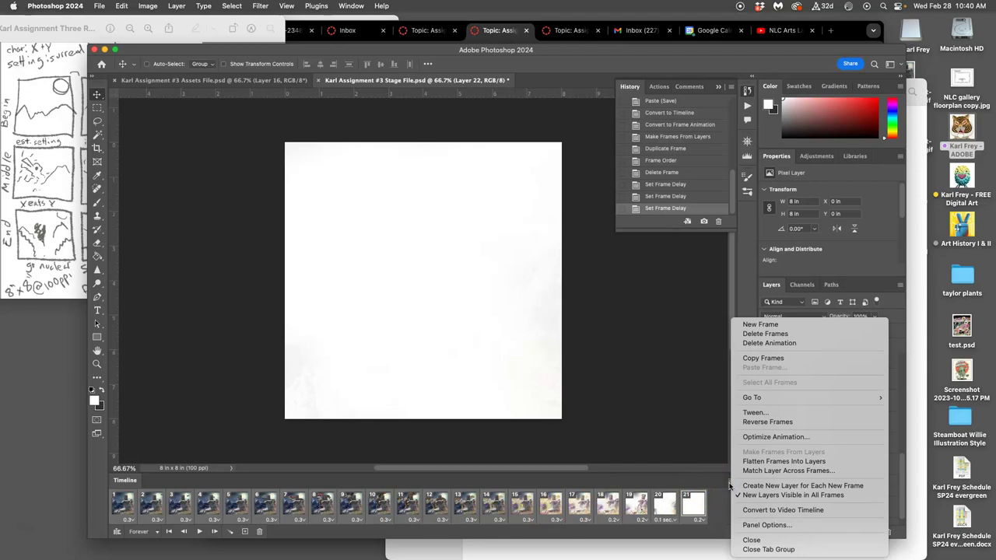
left_click(760, 359)
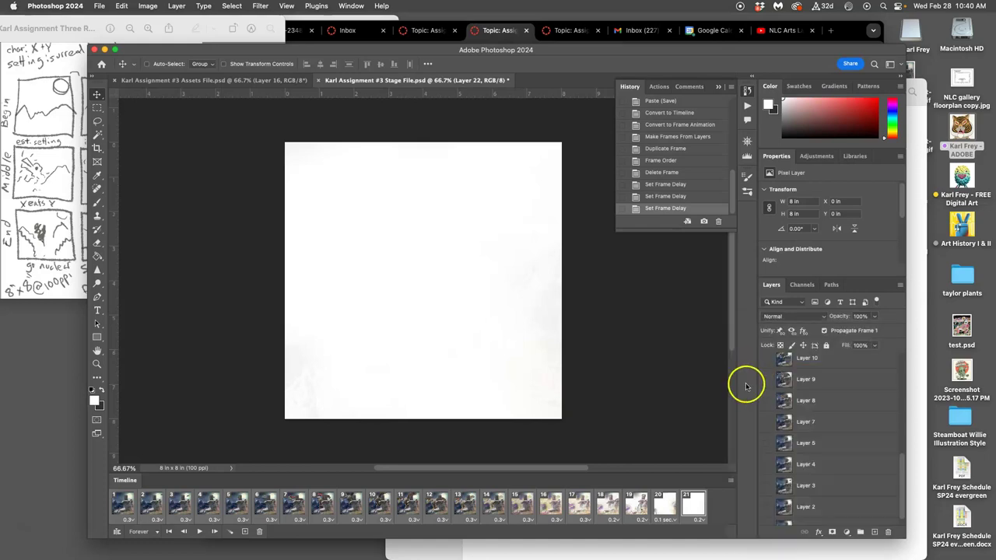
left_click(731, 484)
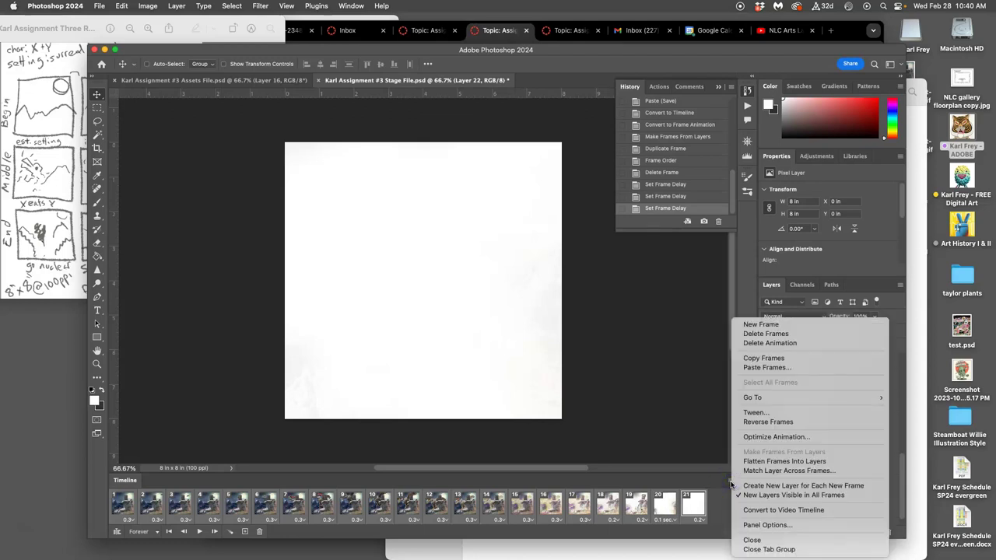
left_click(767, 367)
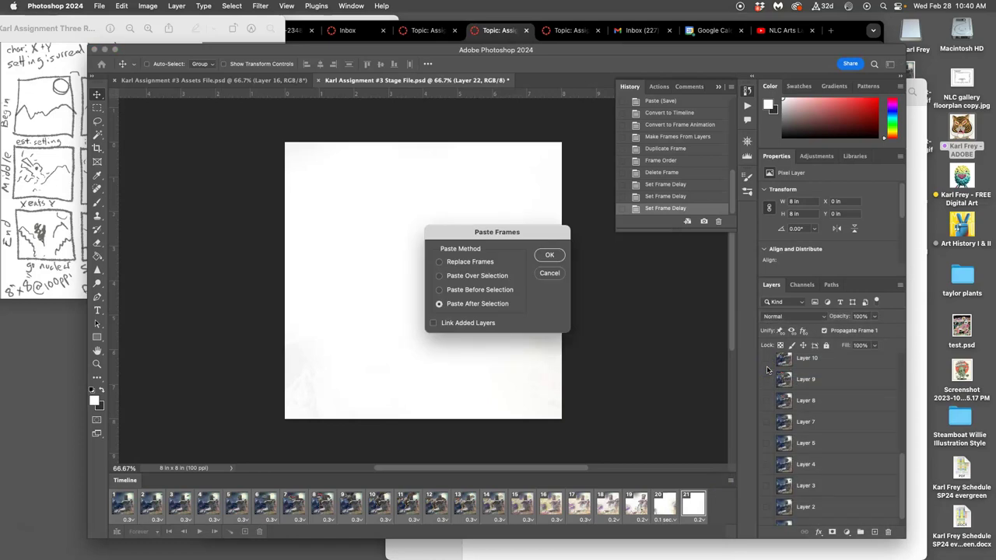
left_click(550, 256)
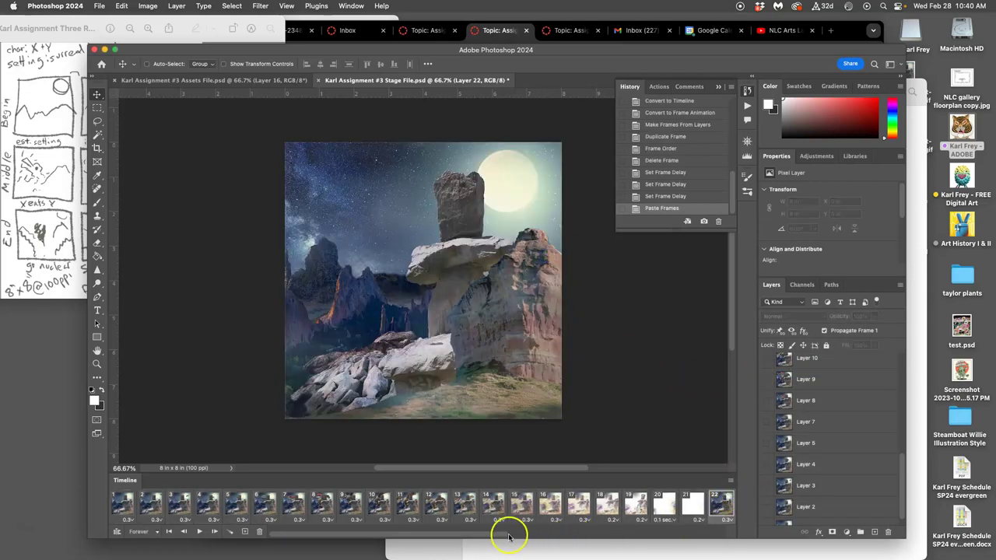
Reverse the order of the pasted frames 22 through 42
left_click_drag(475, 534, 713, 535)
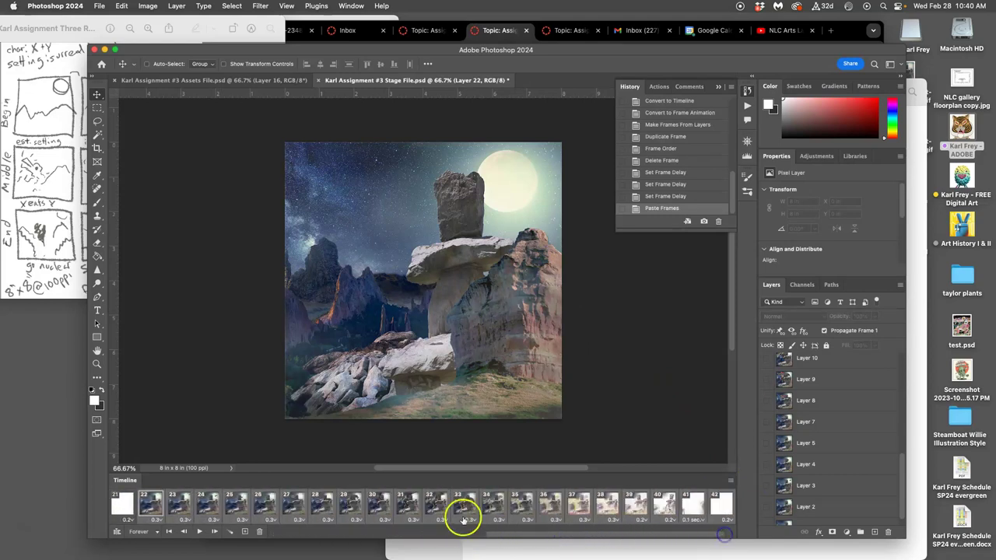
left_click_drag(710, 536, 547, 531)
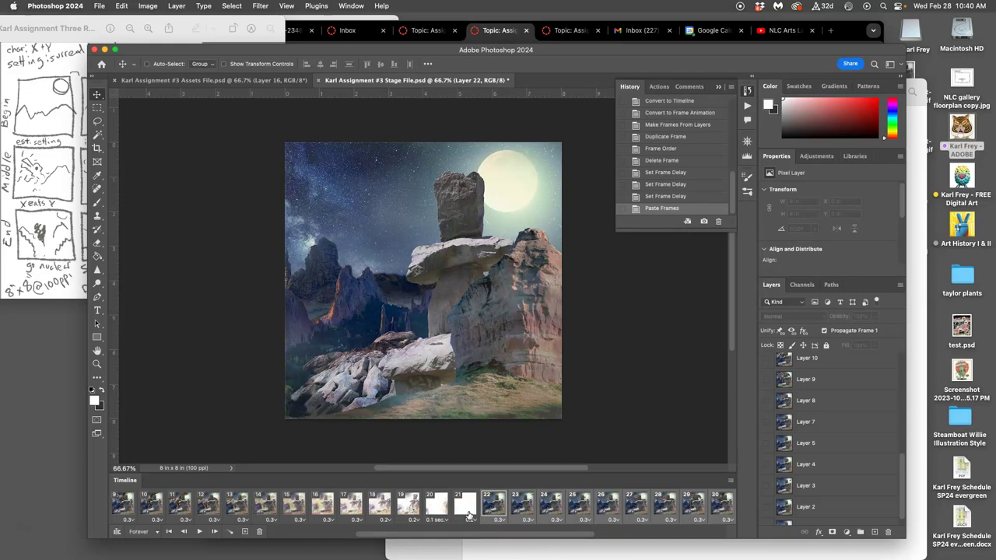
left_click(504, 505)
left_click(699, 510, "shift")
left_click(731, 483)
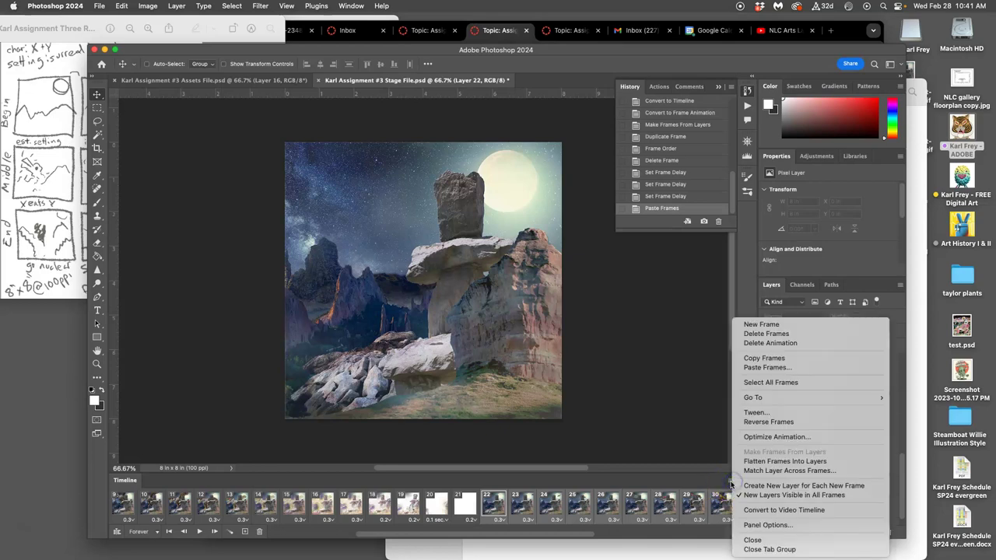
left_click(771, 423)
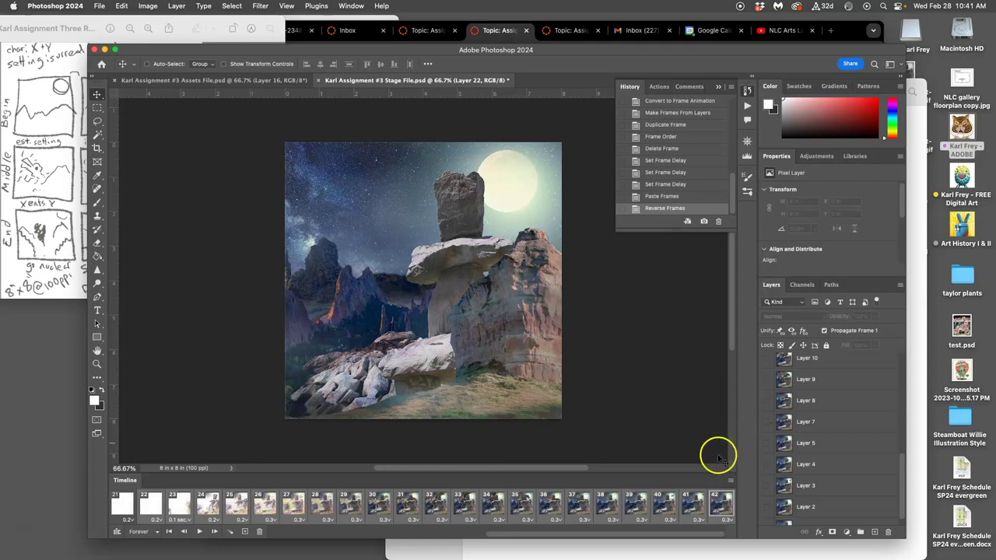
Play the forward-and-reverse animation from the beginning, viewing it with the interface panels hidden and restoring them
left_click_drag(629, 534, 350, 531)
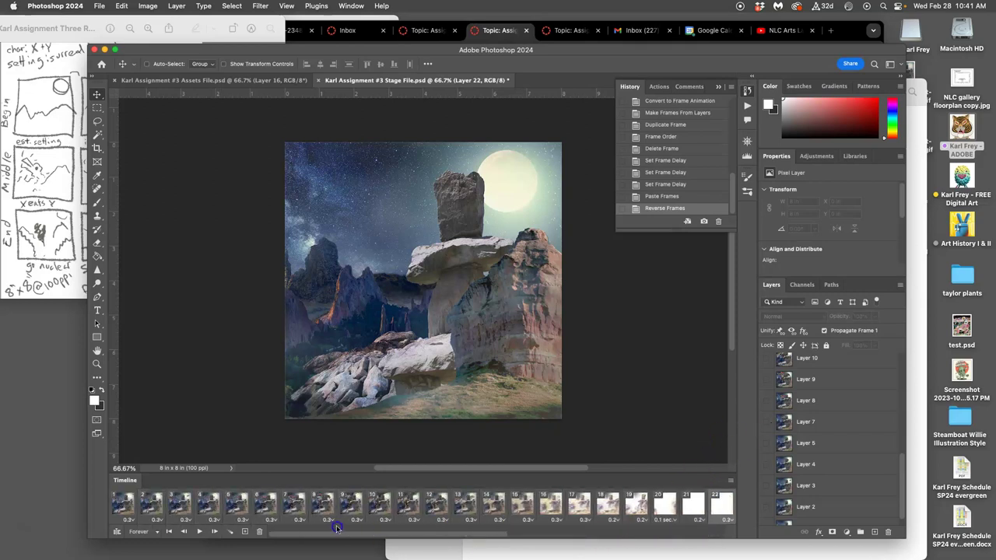
left_click_drag(429, 529, 278, 519)
left_click(200, 532)
left_click(200, 532)
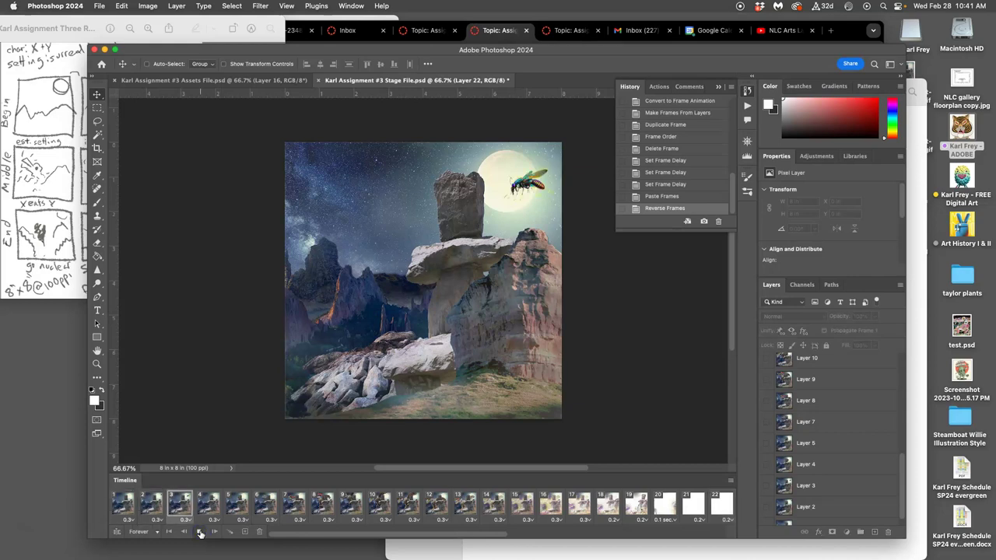
key("Tab")
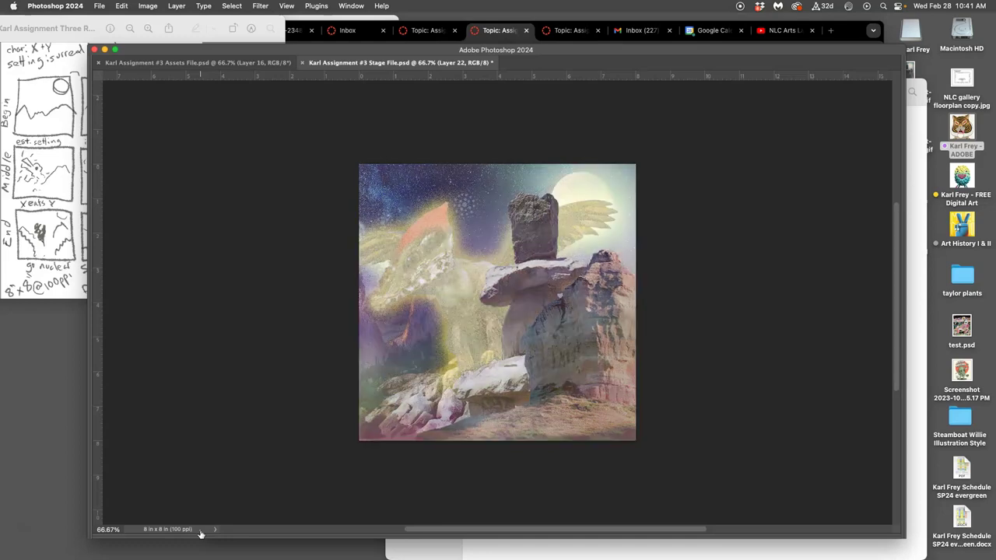
key("Tab")
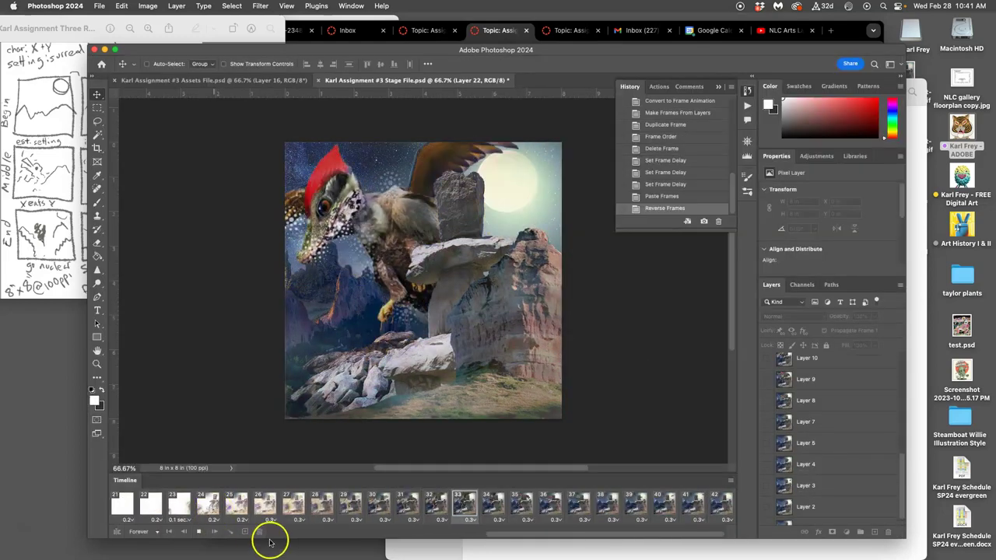
Step back in the history to the last frame delay change, undoing the frame reversal and the pasted frames
left_click(660, 196)
left_click(659, 184)
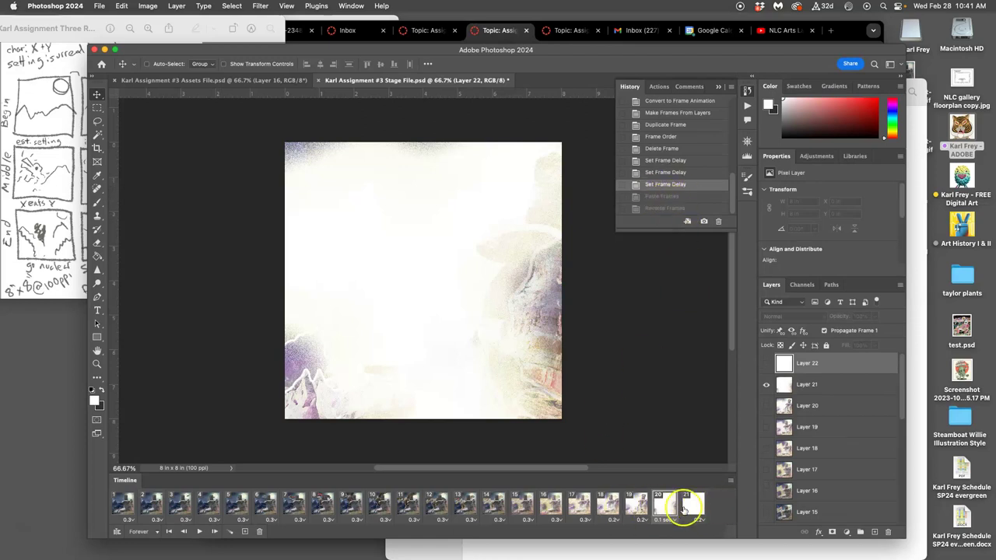
Select frames 1 and 21 together and tween the selection with 4 added frames, using Selected Layers with Position, Opacity and Effects
left_click(694, 503)
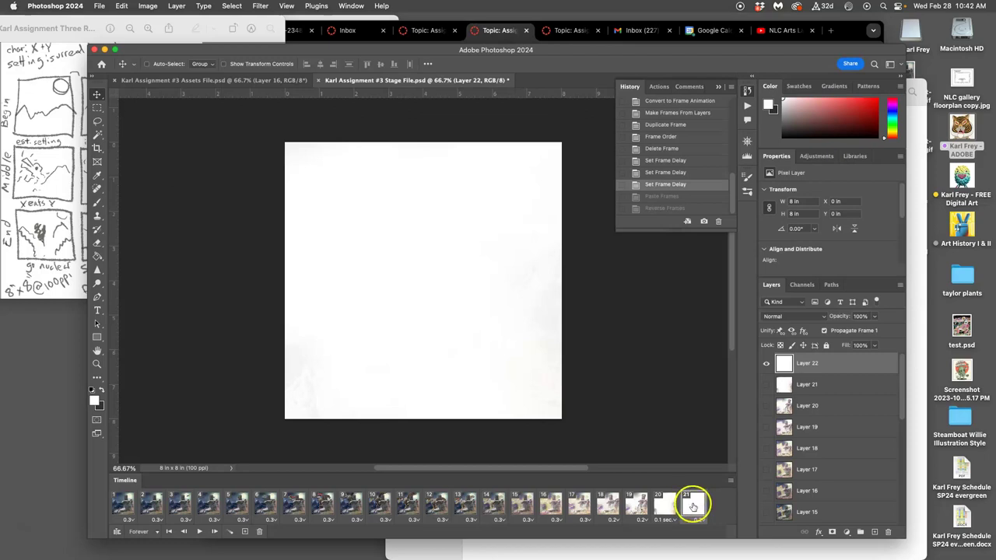
left_click(122, 504)
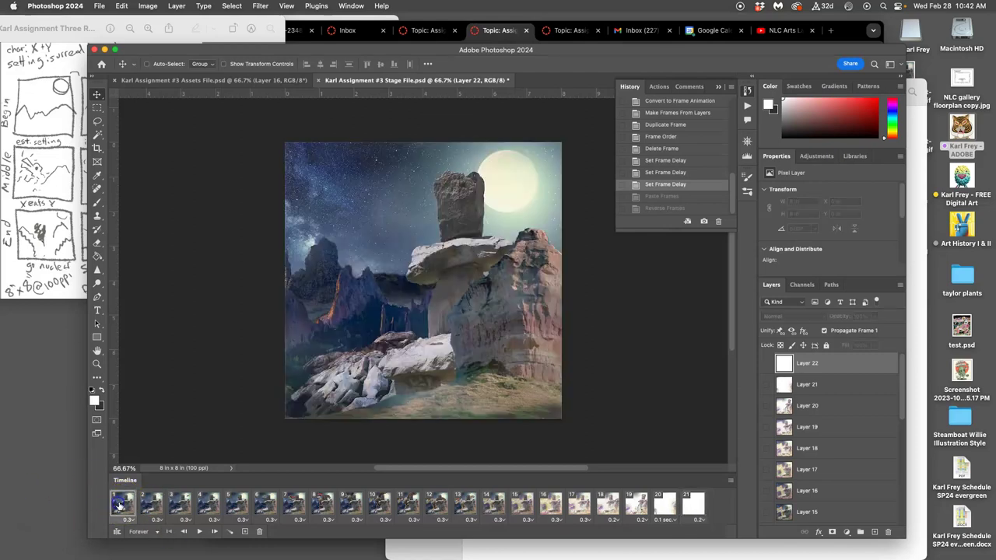
left_click(695, 506)
left_click(699, 501)
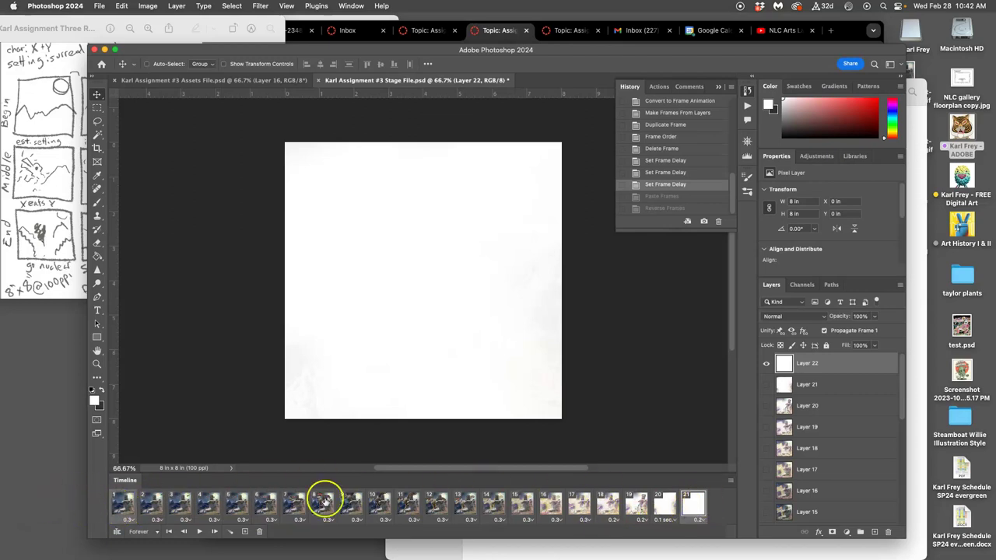
left_click(230, 533)
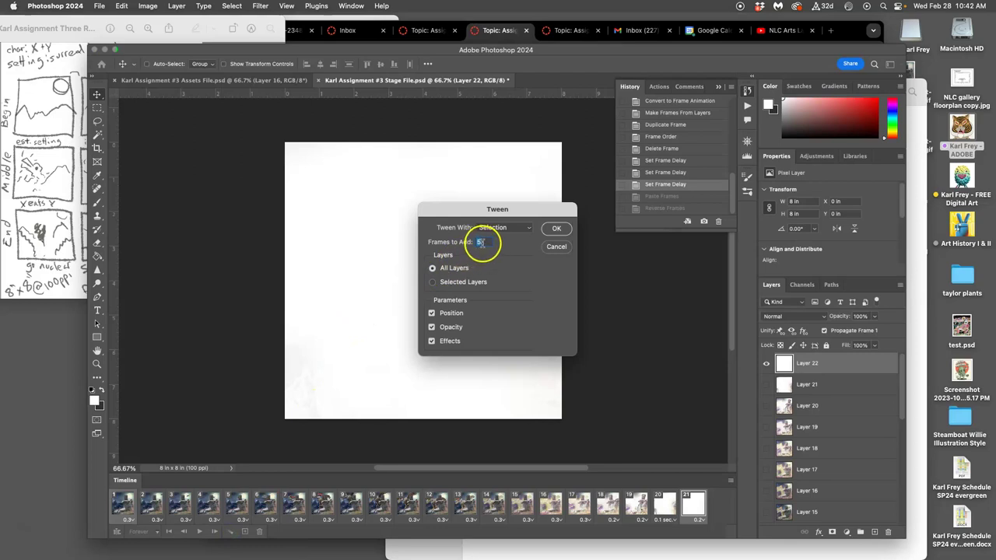
type("4")
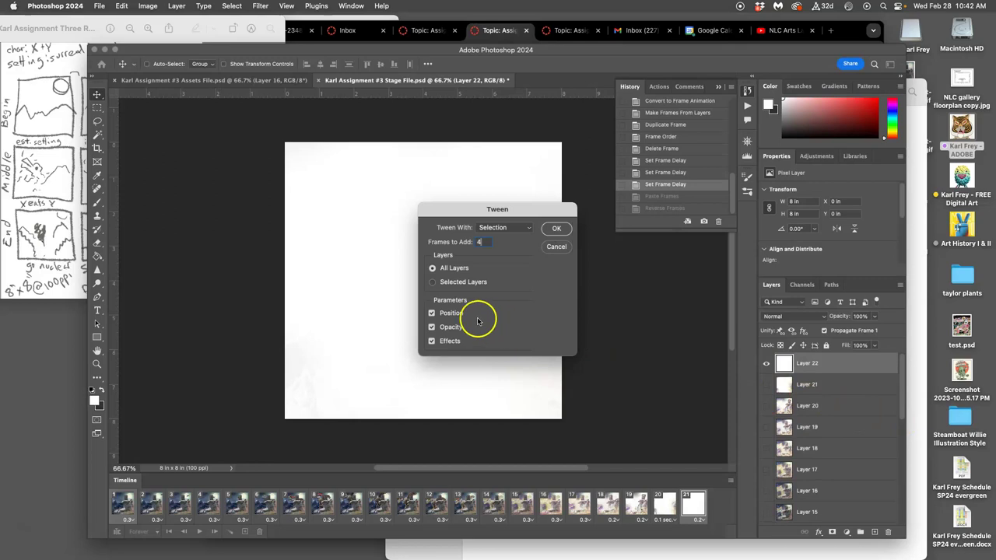
left_click(432, 285)
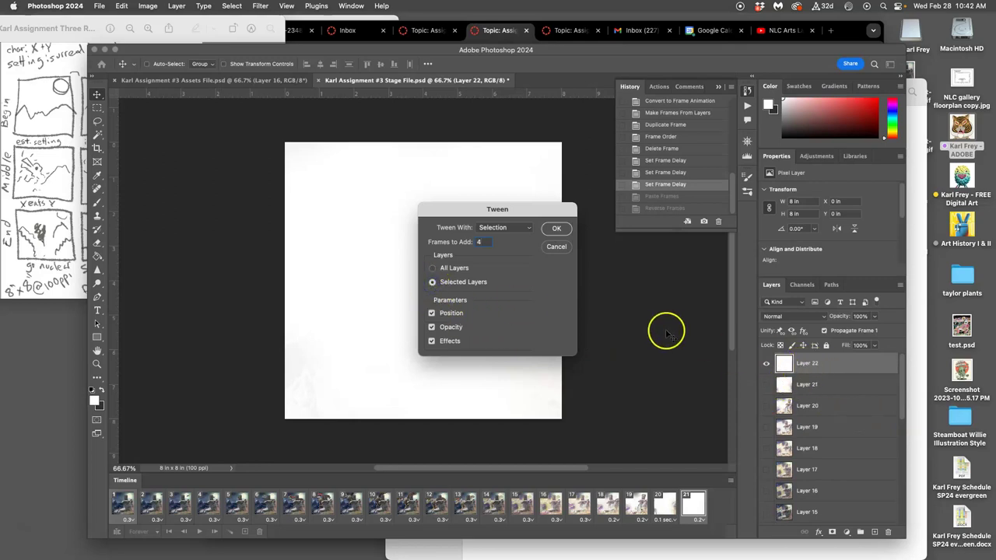
left_click(558, 229)
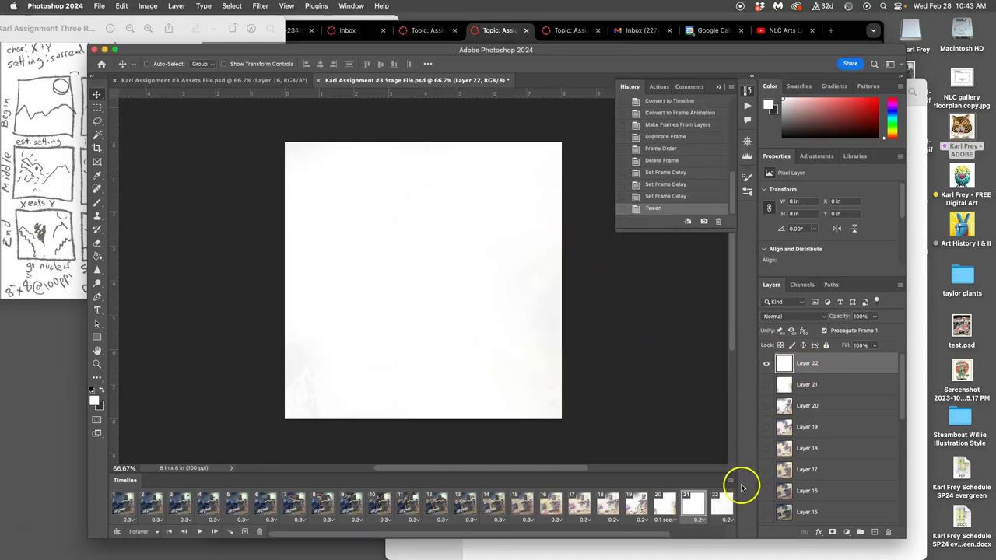
Undo the last tween and tween frames 1 and 21 again, adding 4 frames with All Layers, Position, Opacity and Effects
left_click_drag(656, 535, 738, 535)
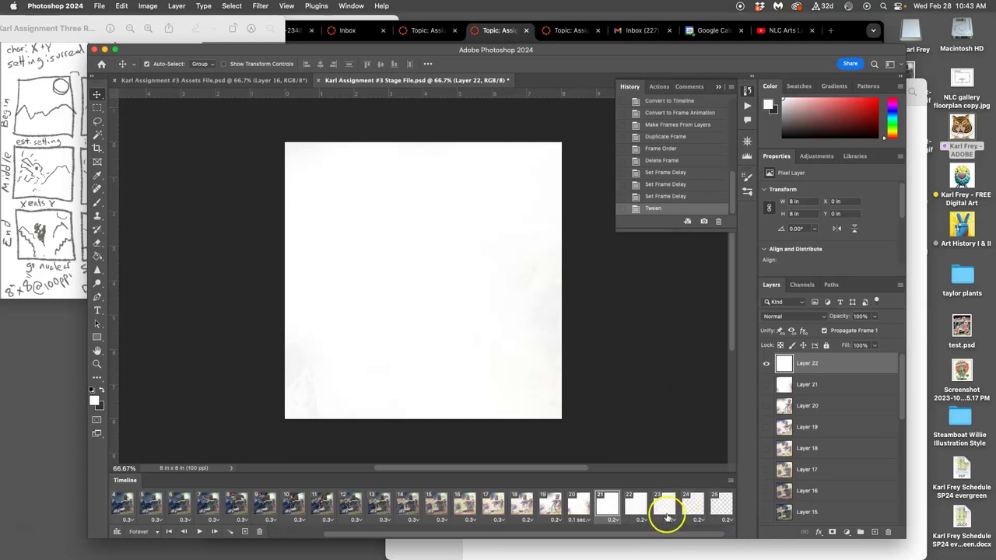
key("super+z")
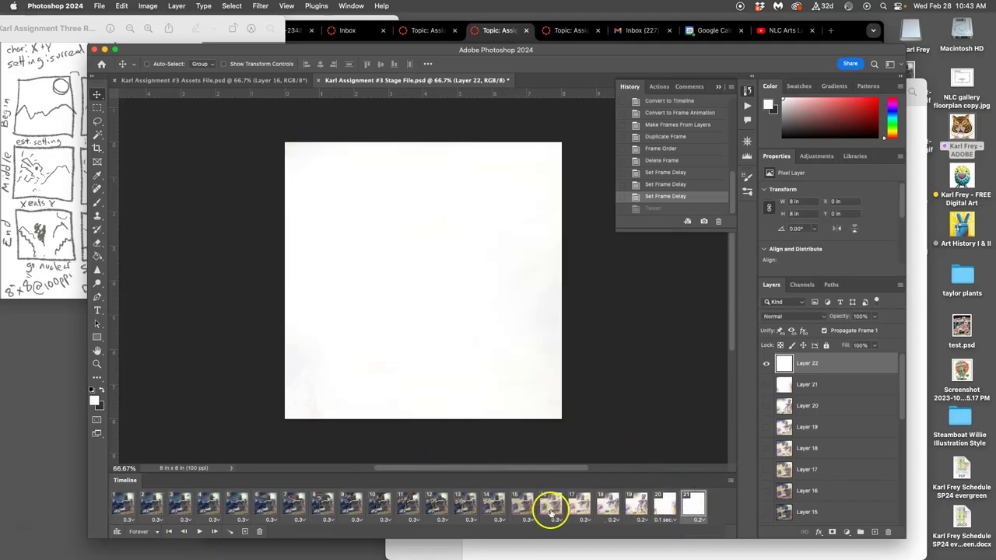
left_click(123, 504)
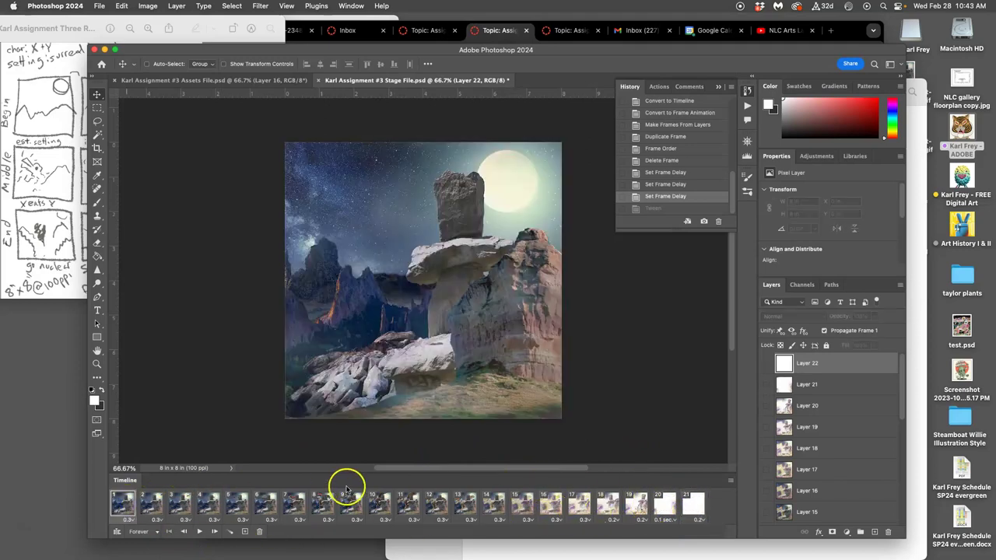
left_click(698, 506)
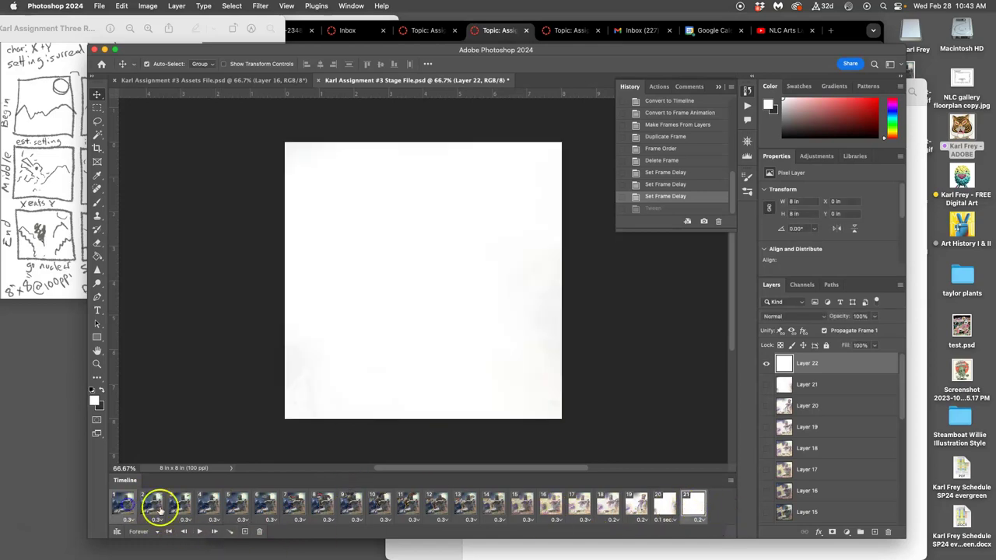
left_click(232, 532)
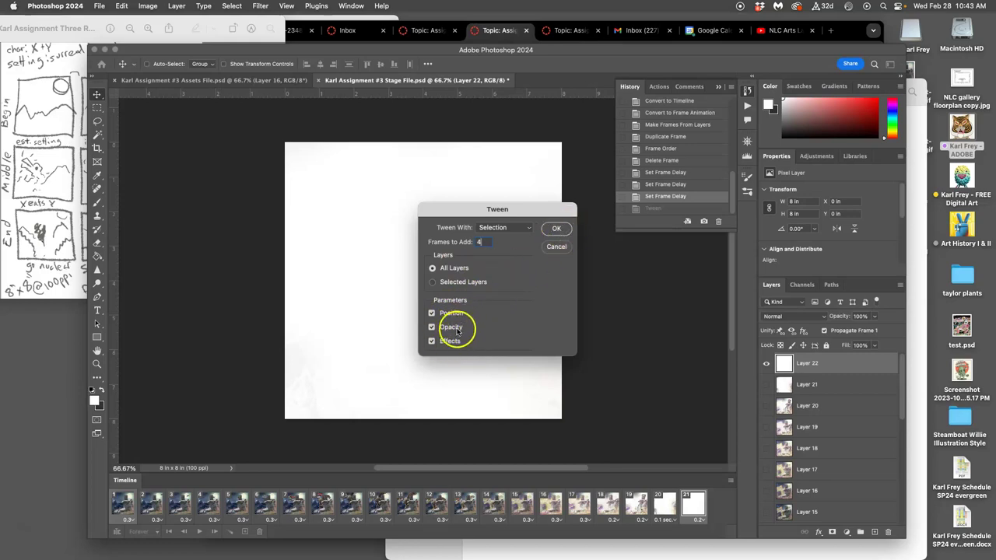
left_click(556, 229)
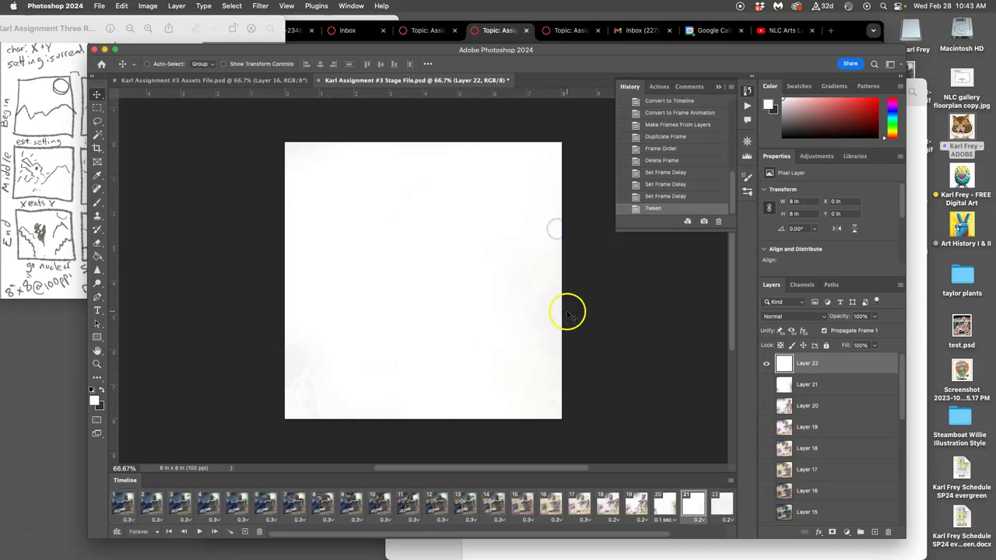
scroll(602, 470, "right", 2)
scroll(638, 499, "right", 3)
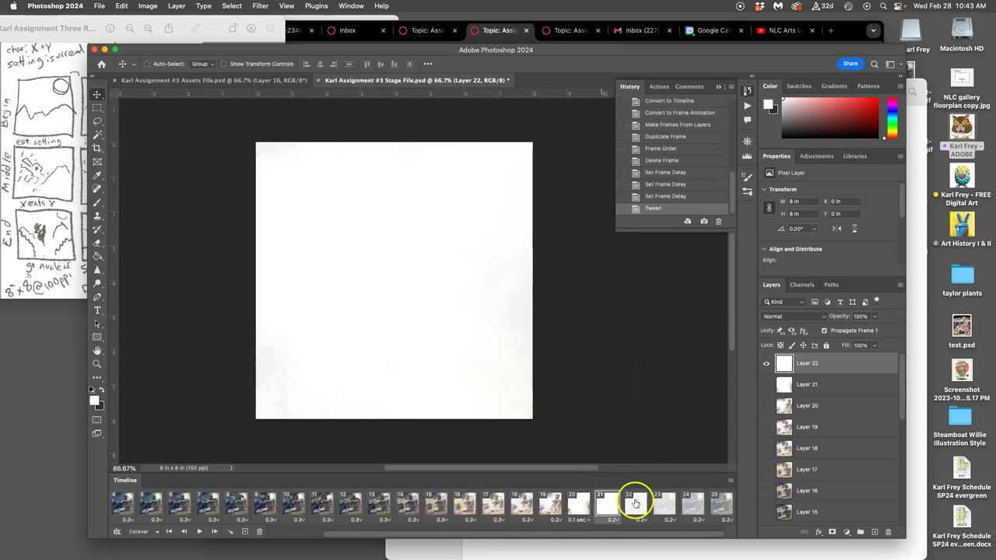
Play the retweened animation starting from frame 16 and stop the playback
left_click(470, 507)
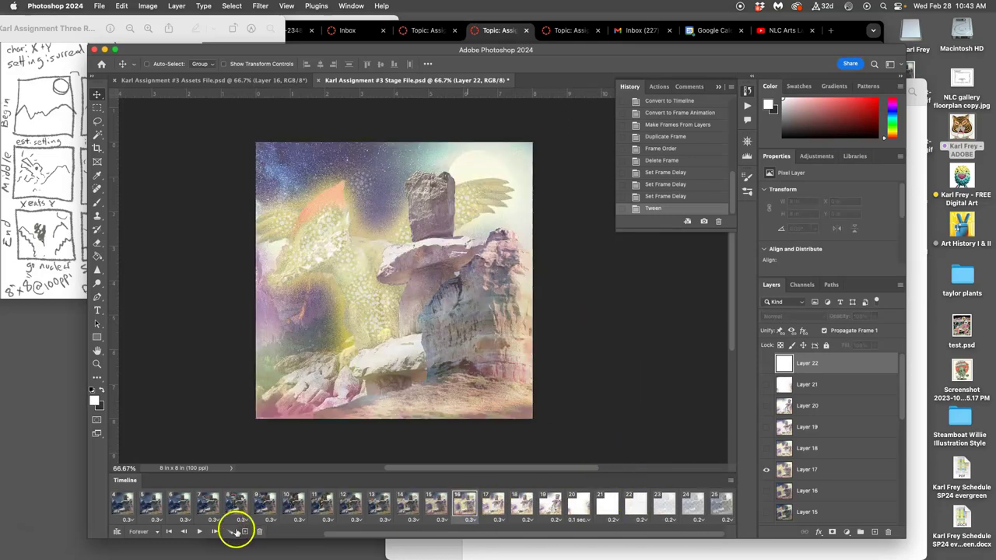
left_click(200, 531)
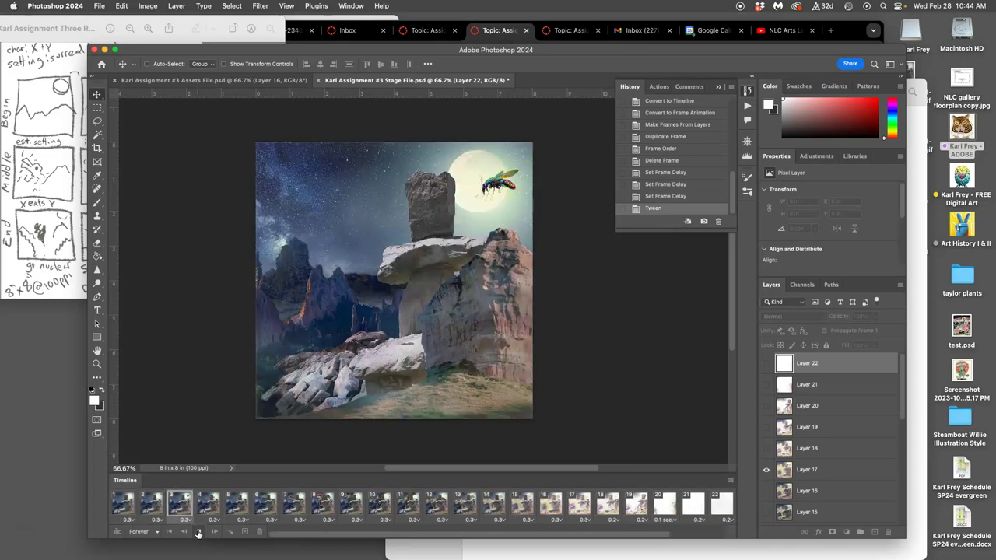
left_click(199, 532)
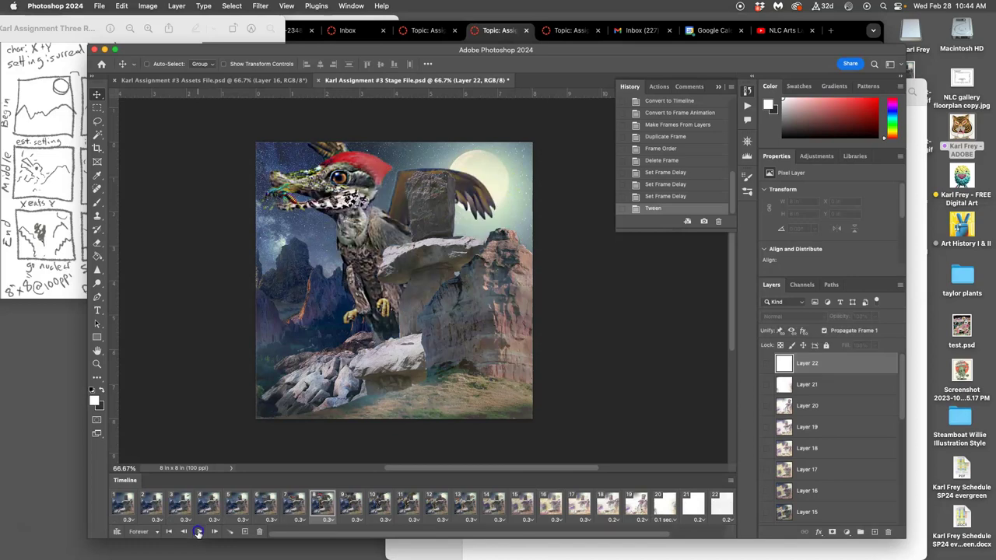
Examine frames 19 to 22 one by one and compare the visibility and opacity of Layer 22 and Layer 1 in frame 22
left_click(639, 508)
left_click(666, 506)
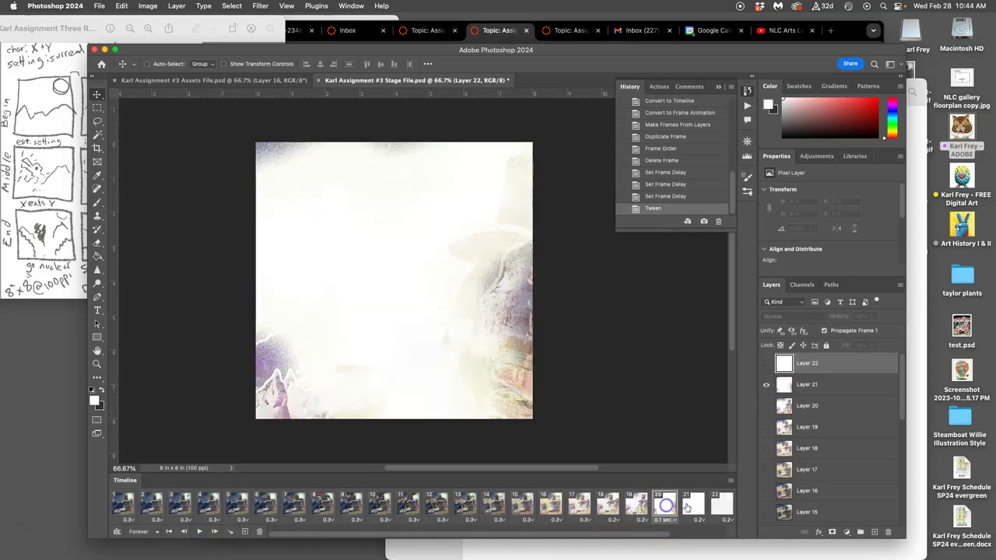
left_click(689, 506)
left_click(716, 507)
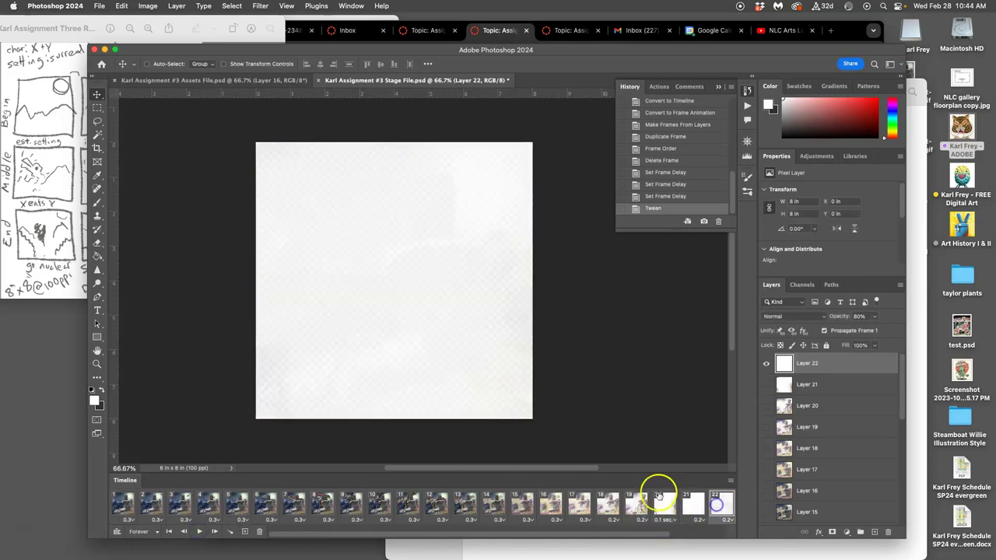
scroll(507, 418, "right", 1)
scroll(591, 502, "right", 3)
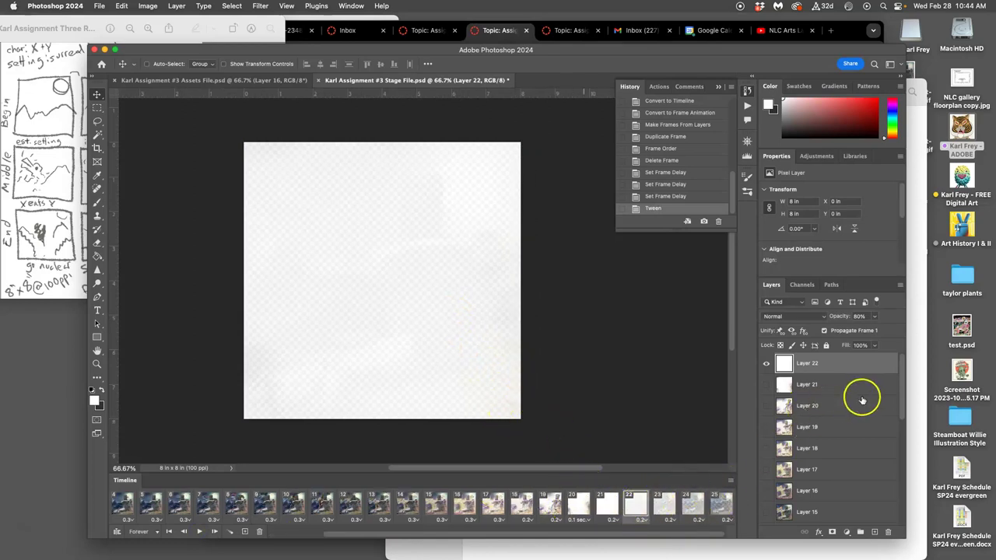
scroll(863, 402, "down", 5)
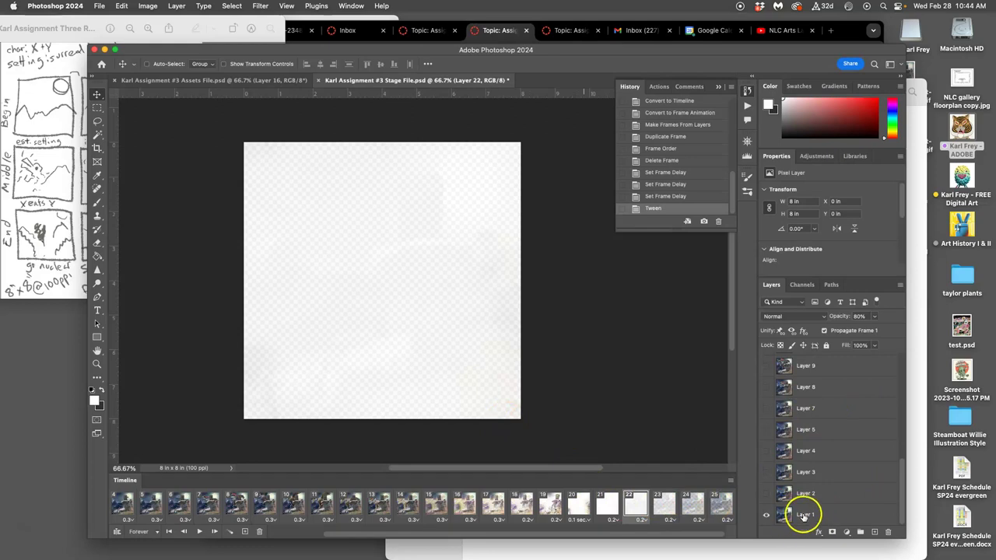
scroll(825, 506, "up", 5)
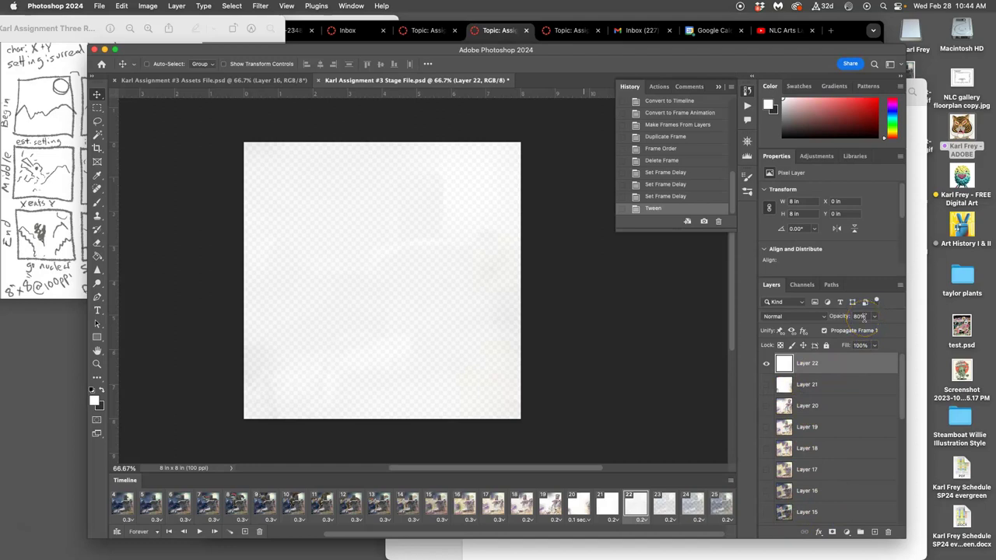
Set the opacity of Layer 1 to 100% in frame 22
scroll(849, 436, "down", 10)
left_click(837, 515)
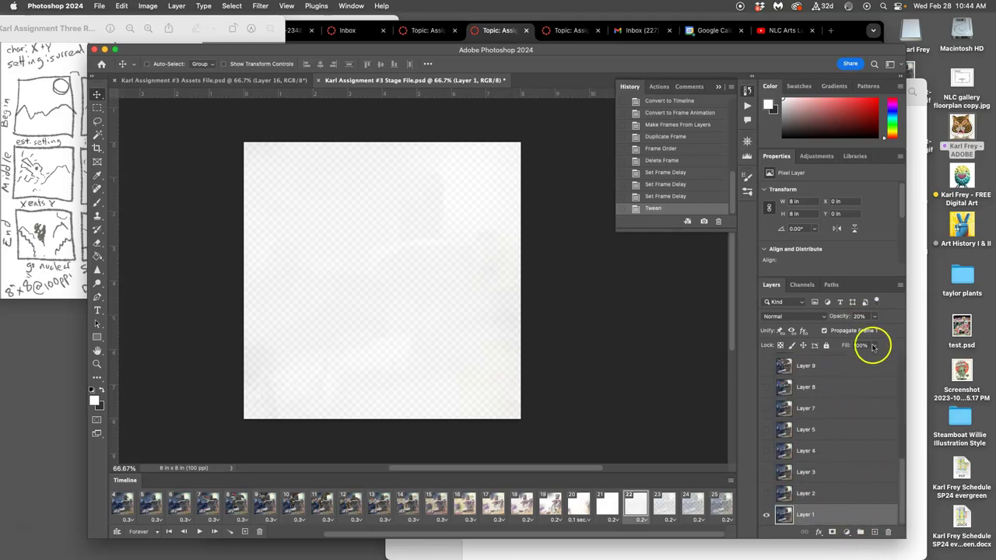
left_click_drag(861, 330, 899, 330)
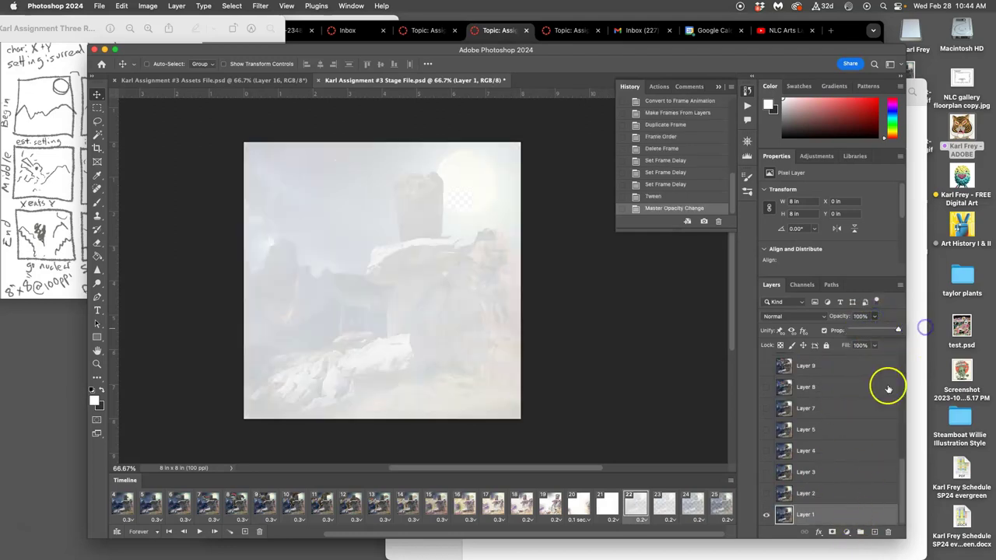
Raise the opacity of Layer 1 in frames 23 and 24, and set it to 100% in frame 25
left_click(665, 505)
left_click(875, 318)
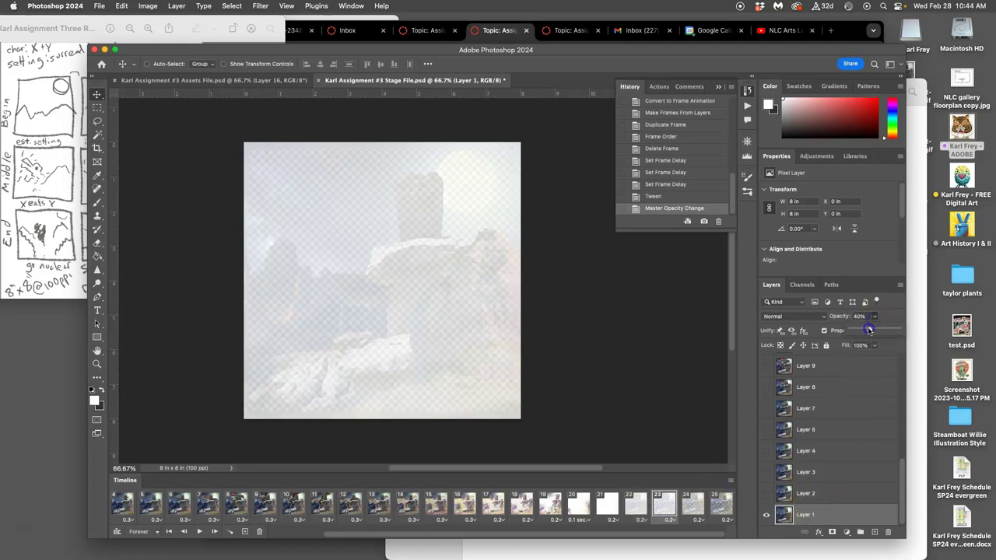
left_click_drag(870, 330, 891, 330)
left_click(710, 506)
left_click(876, 317)
left_click_drag(871, 332, 886, 332)
left_click(721, 504)
left_click(877, 317)
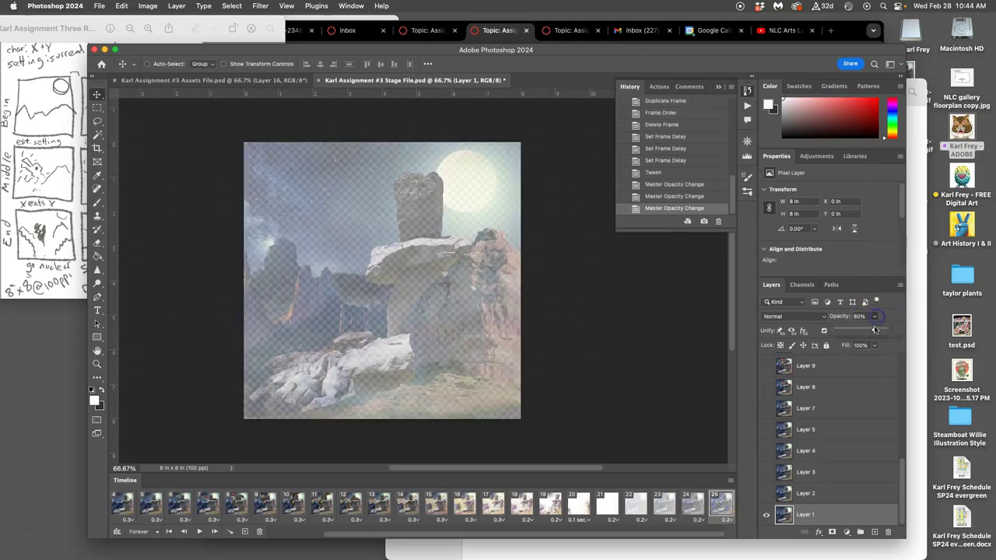
left_click_drag(903, 330, 902, 331)
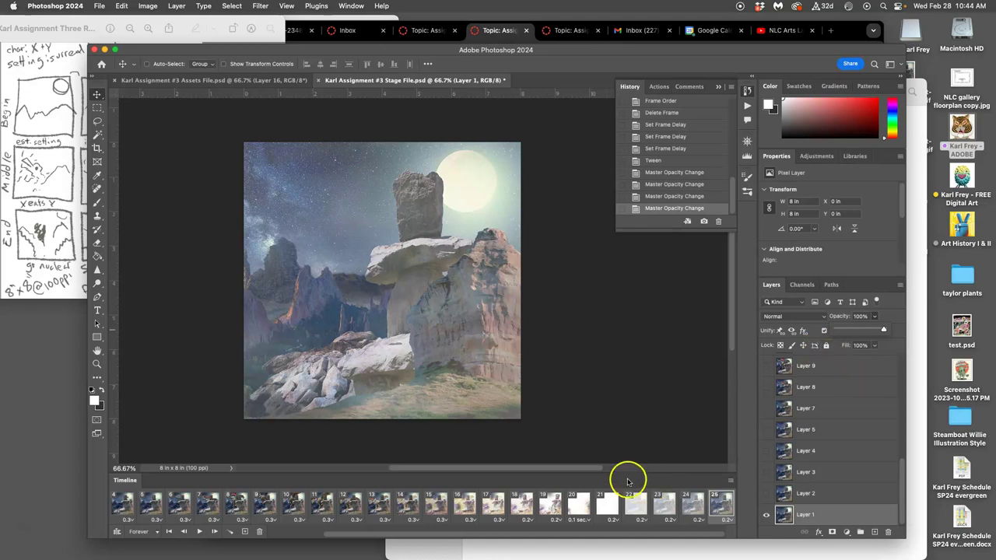
Play the animation with the adjusted tween frames, hiding the interface panels to view it
left_click(551, 506)
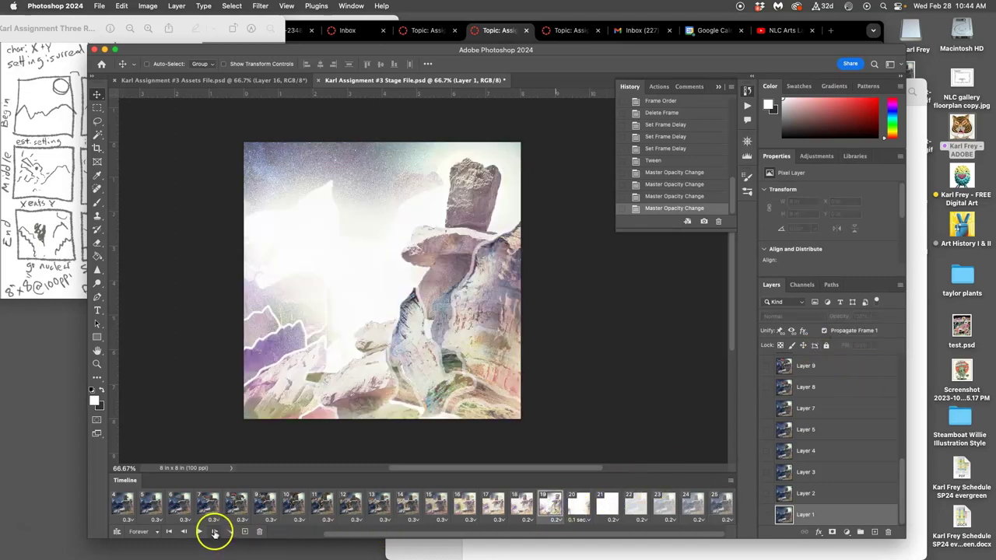
left_click(719, 506)
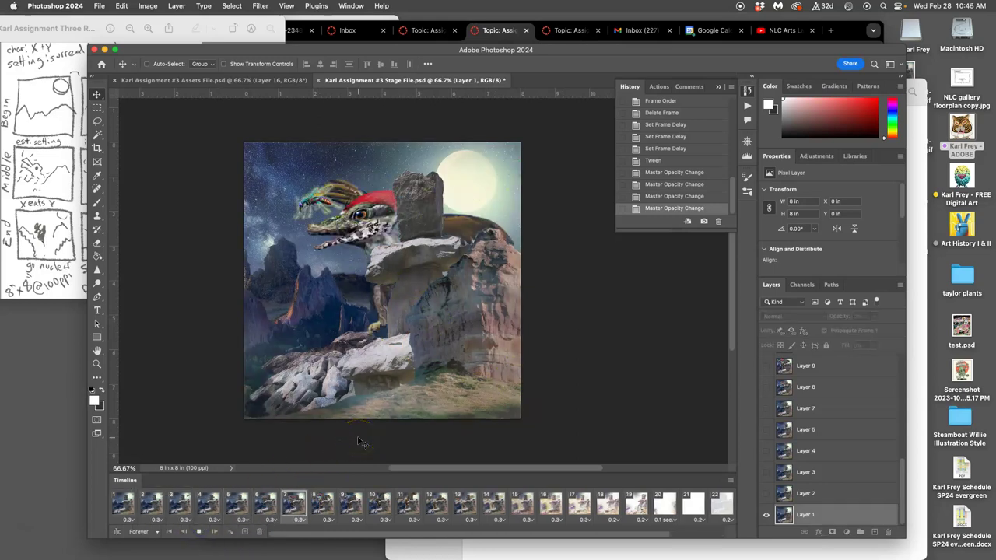
key("Tab")
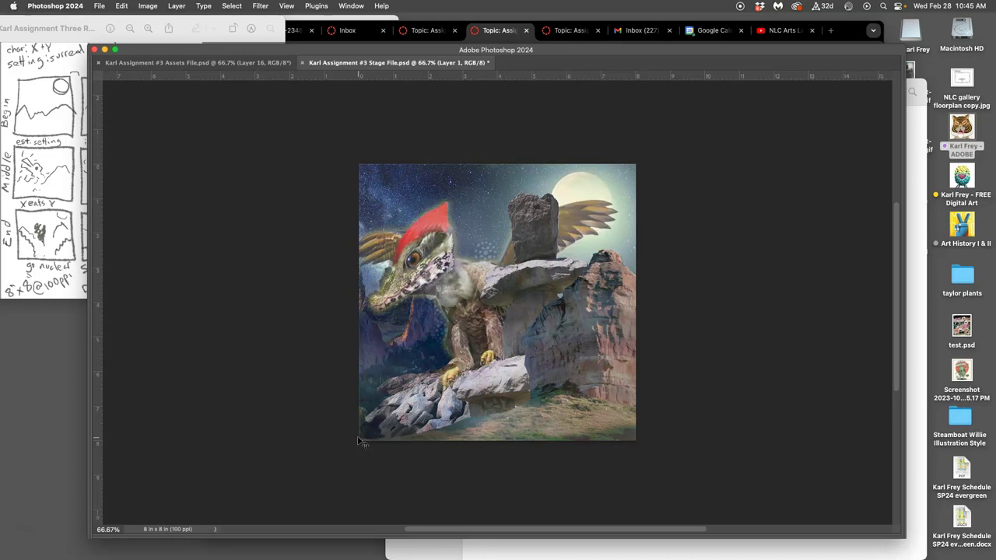